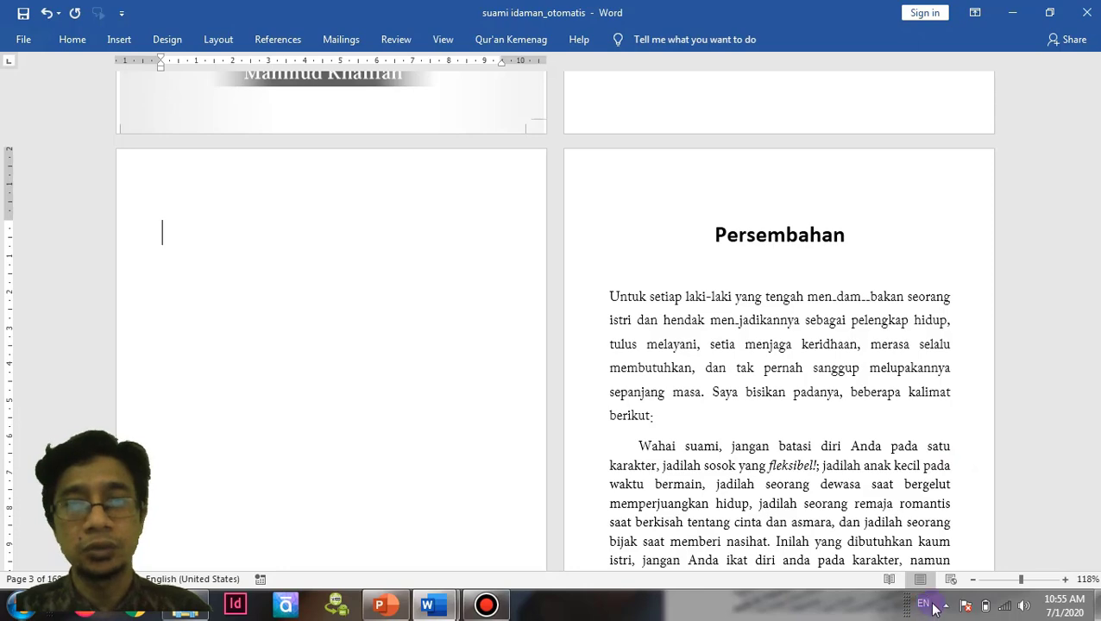
Show the References tab's Add Text list of table of contents heading levels.
scroll(935, 608, up, 5)
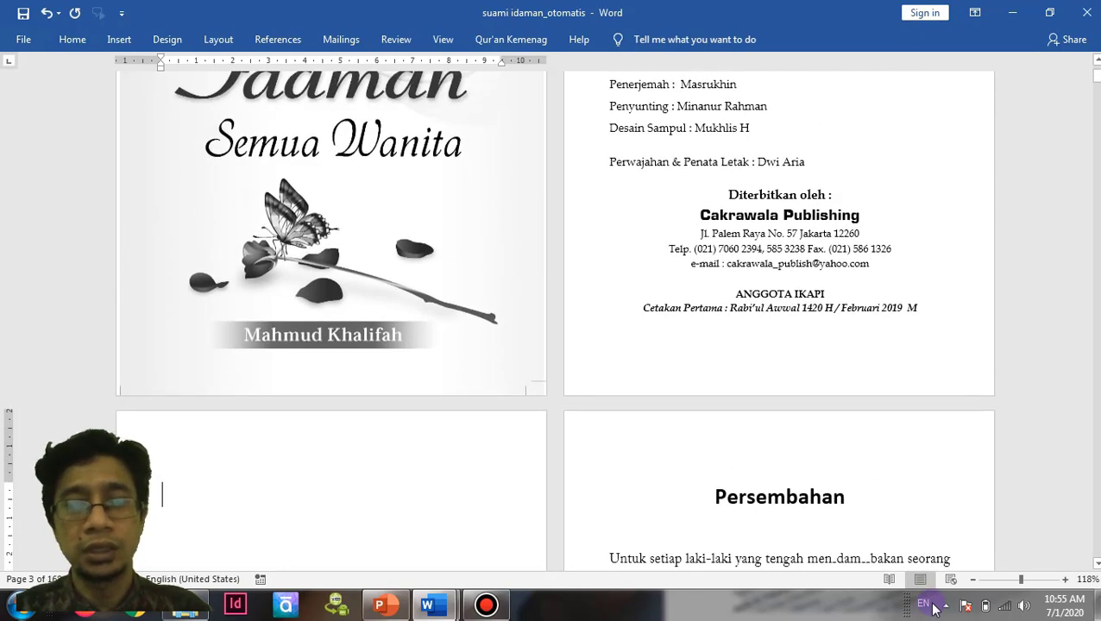
scroll(934, 608, down, 3)
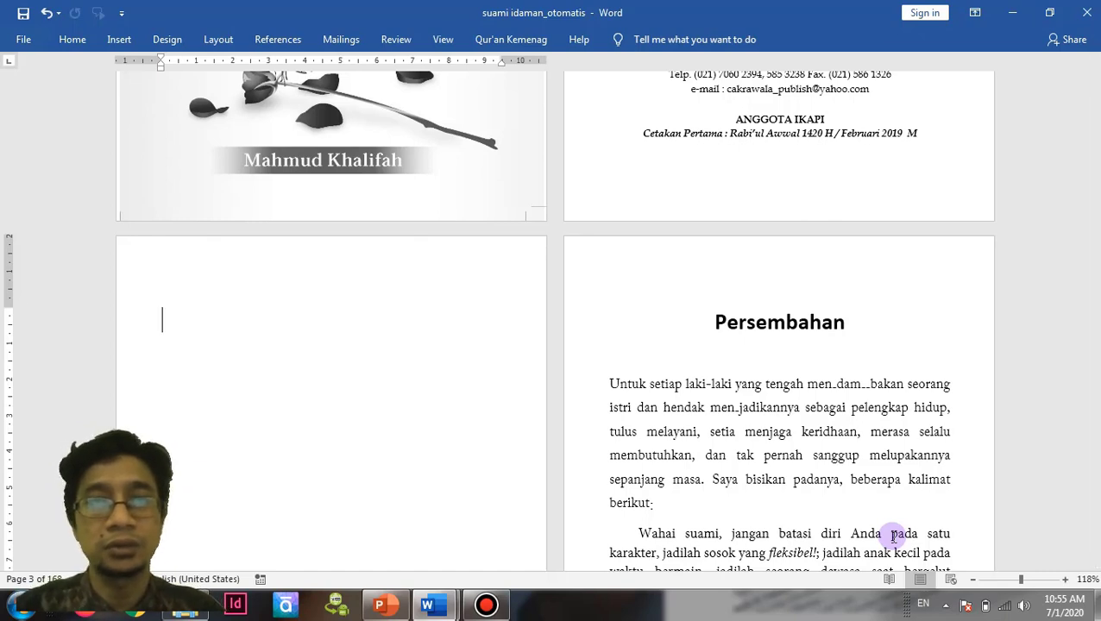
click(277, 41)
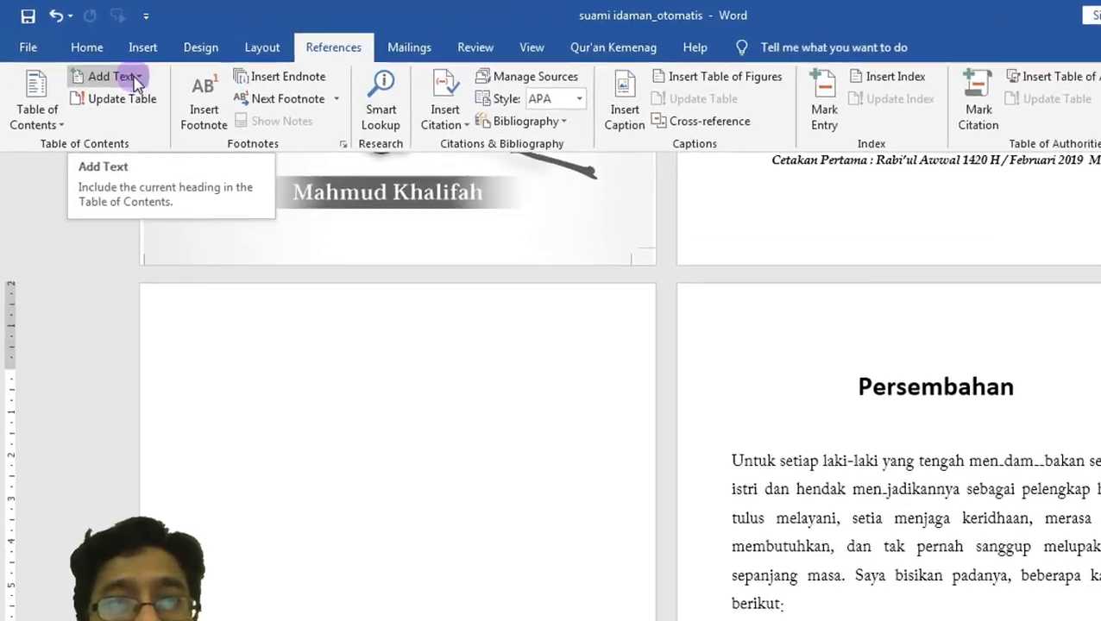
click(135, 79)
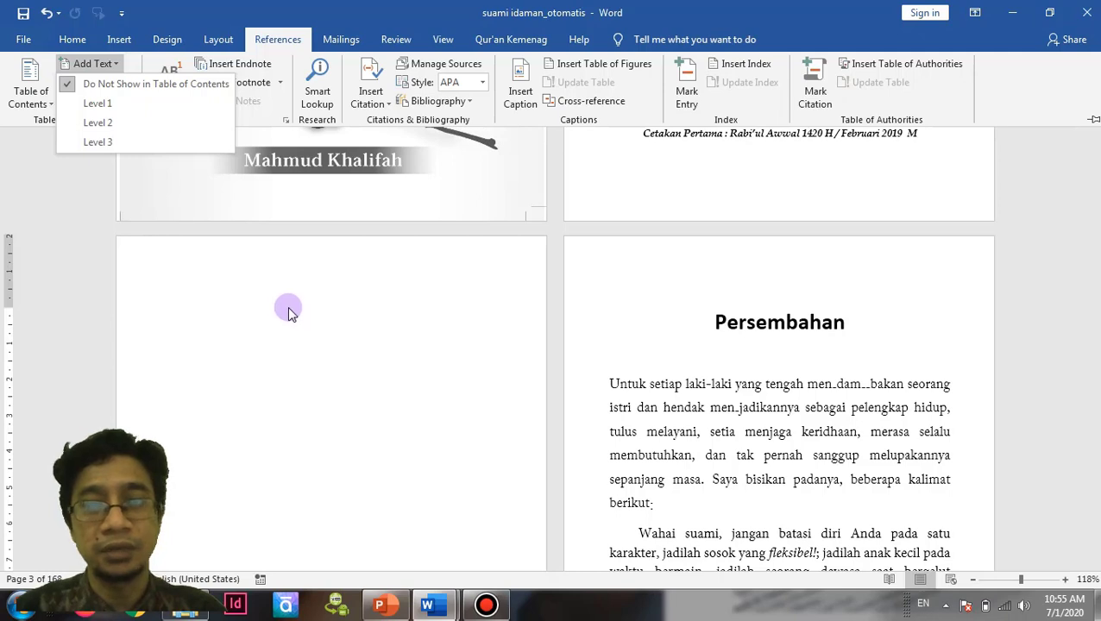
Select the 'Persembahan' heading and mark it as a Level 1 contents entry with Add Text.
click(717, 326)
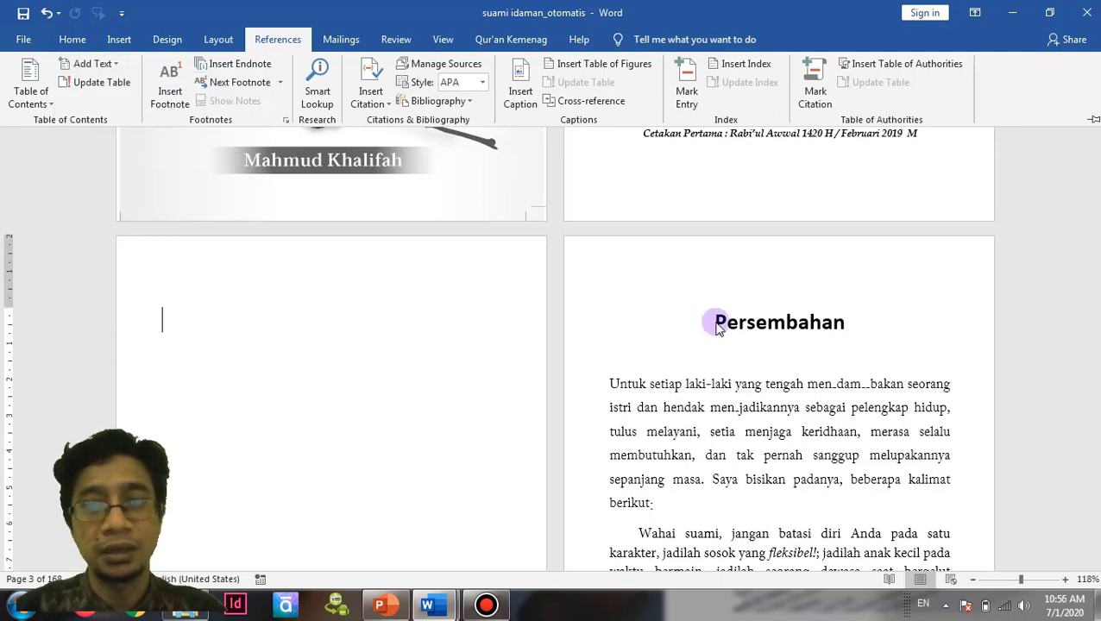
mouse_move(716, 326)
mouse_down()
mouse_move(858, 324)
mouse_move(817, 328)
mouse_up()
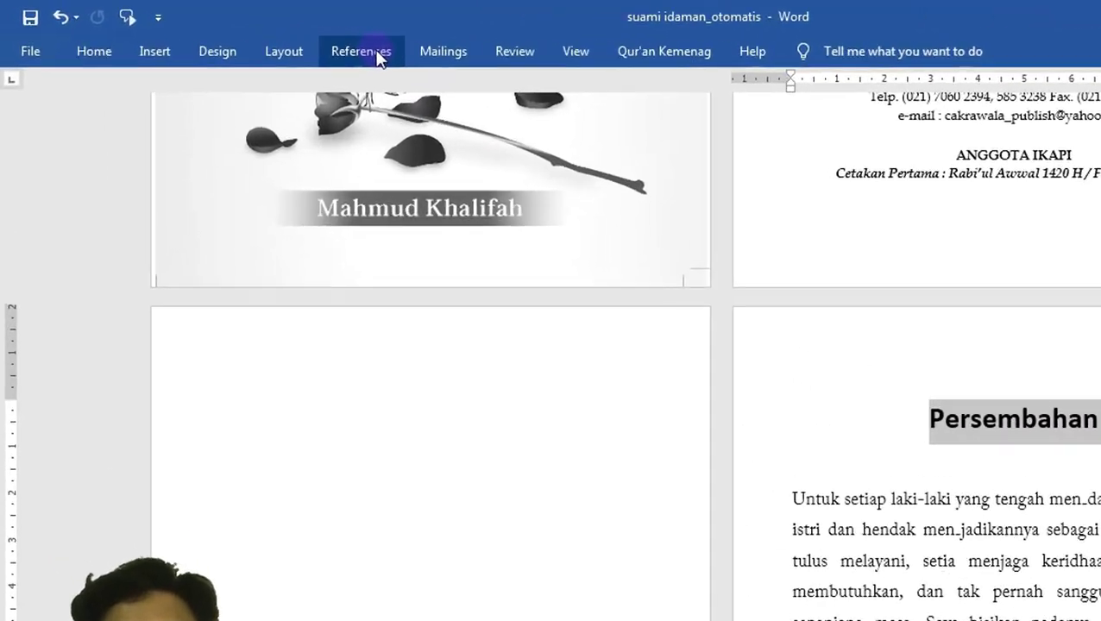
click(378, 55)
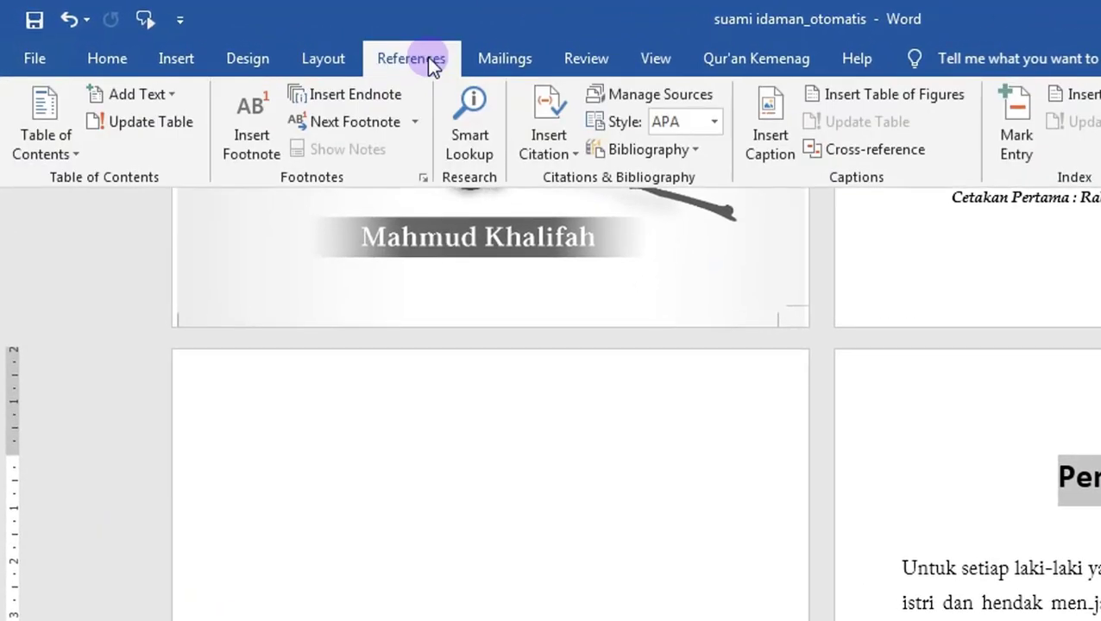
click(167, 93)
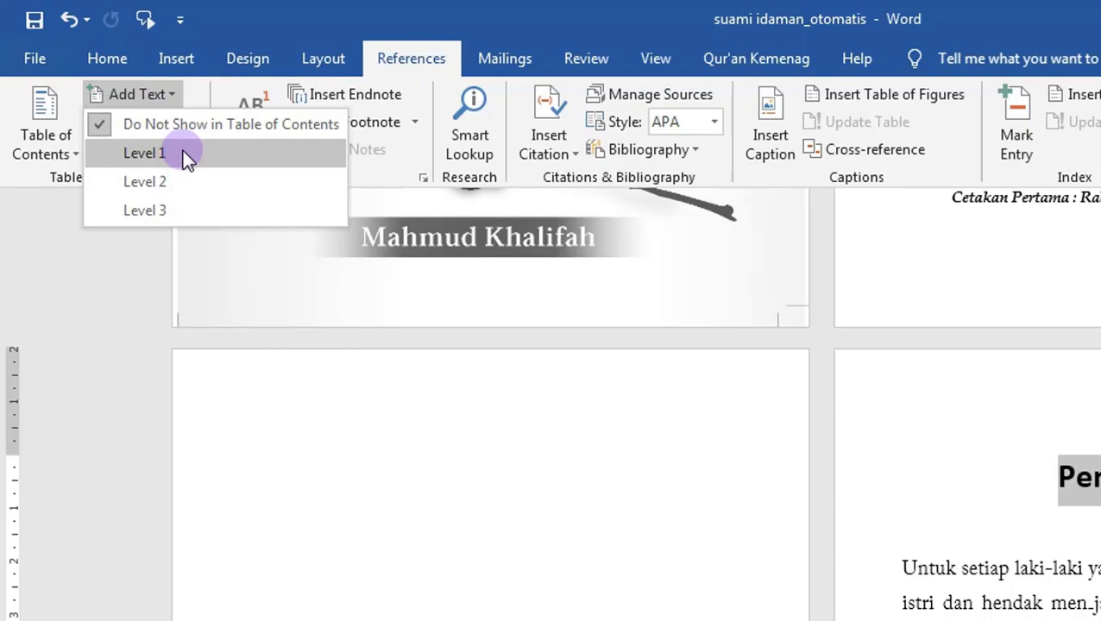
click(144, 152)
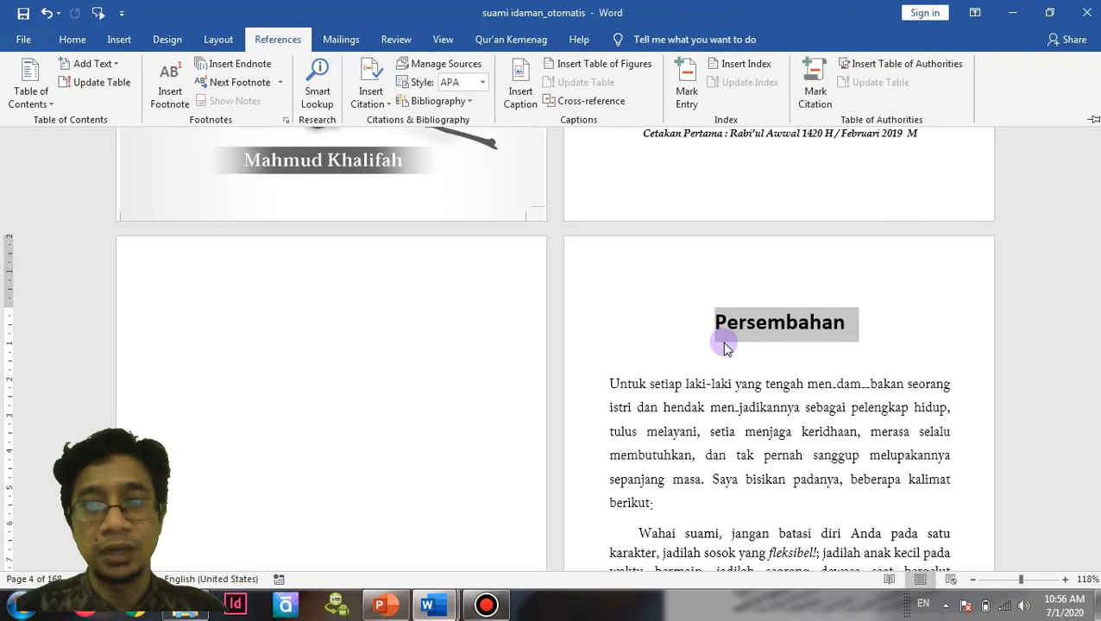
scroll(770, 402, down, 10)
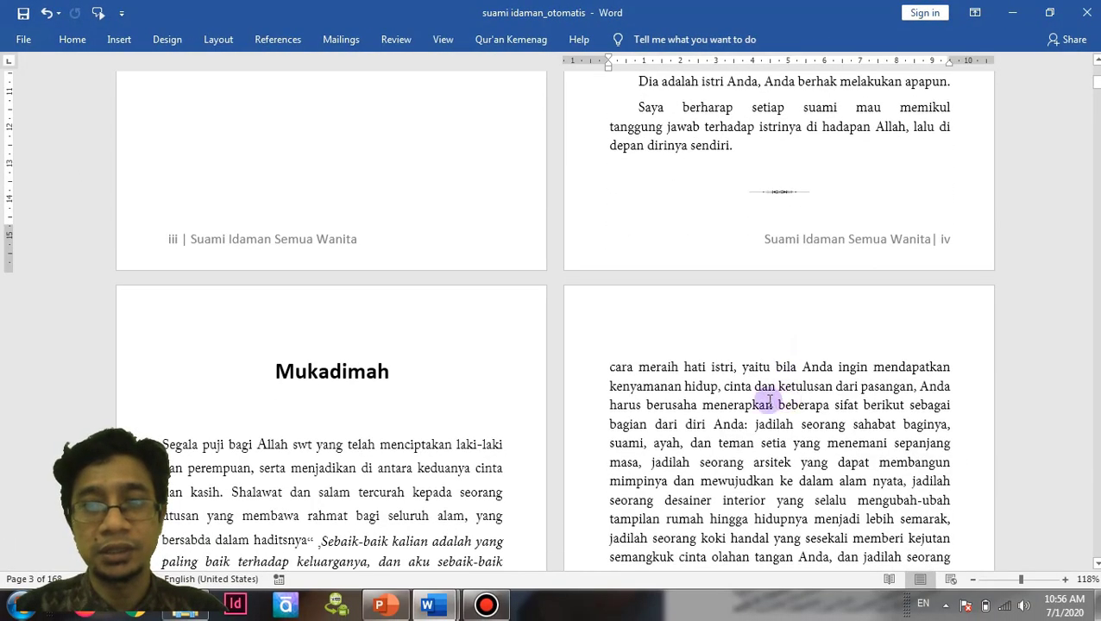
Mark the 'Mukadimah' heading as a Level 1 table of contents entry.
drag(270, 370, 402, 371)
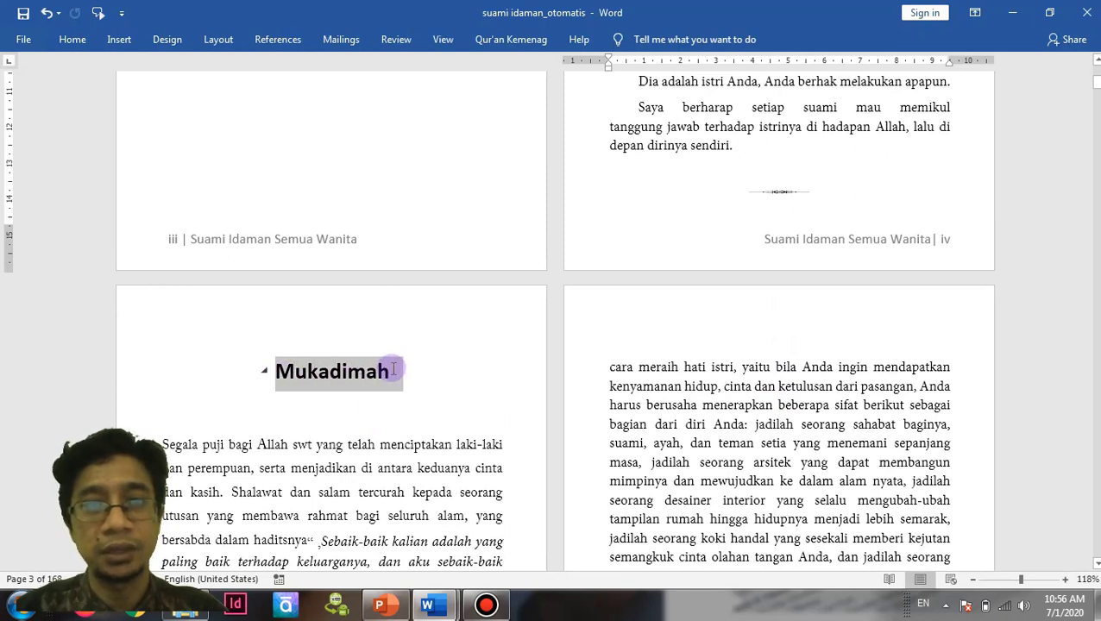
click(291, 39)
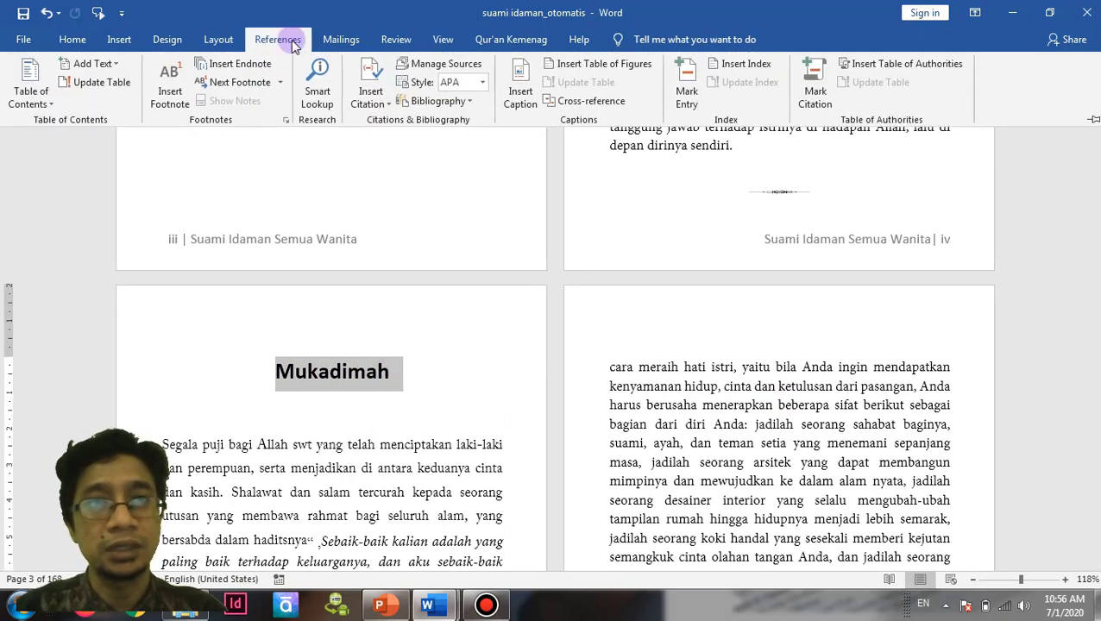
click(114, 65)
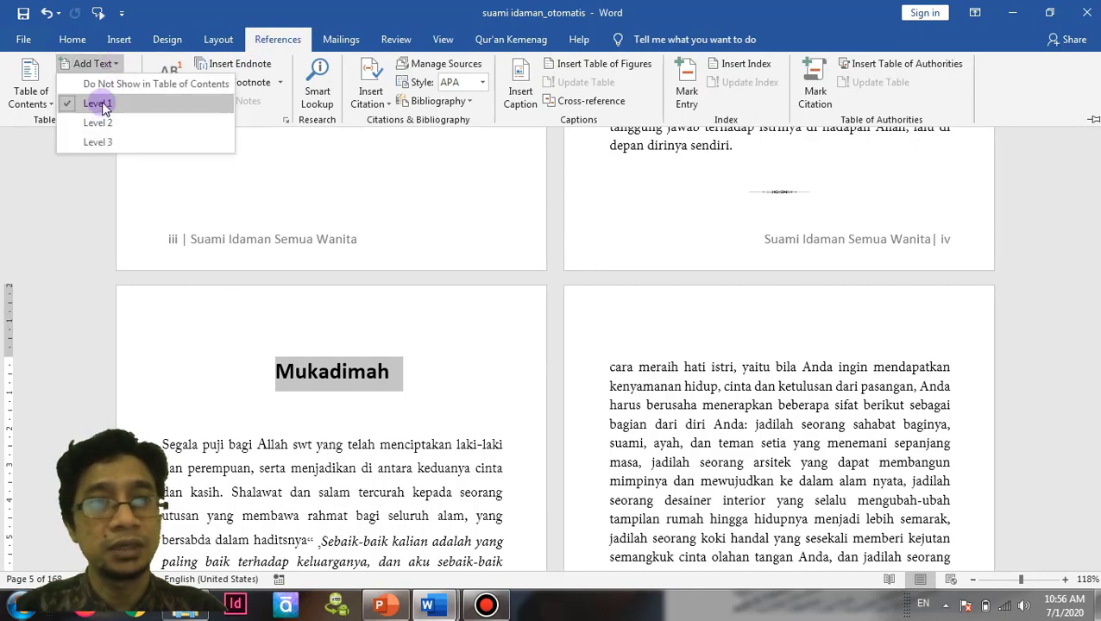
click(103, 107)
click(116, 64)
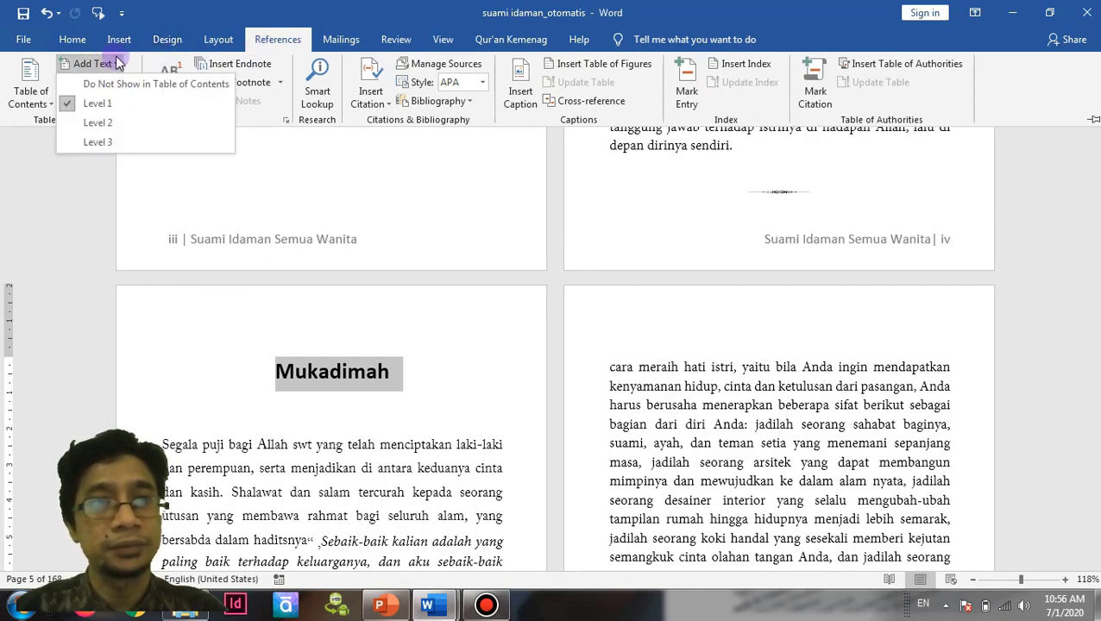
click(716, 357)
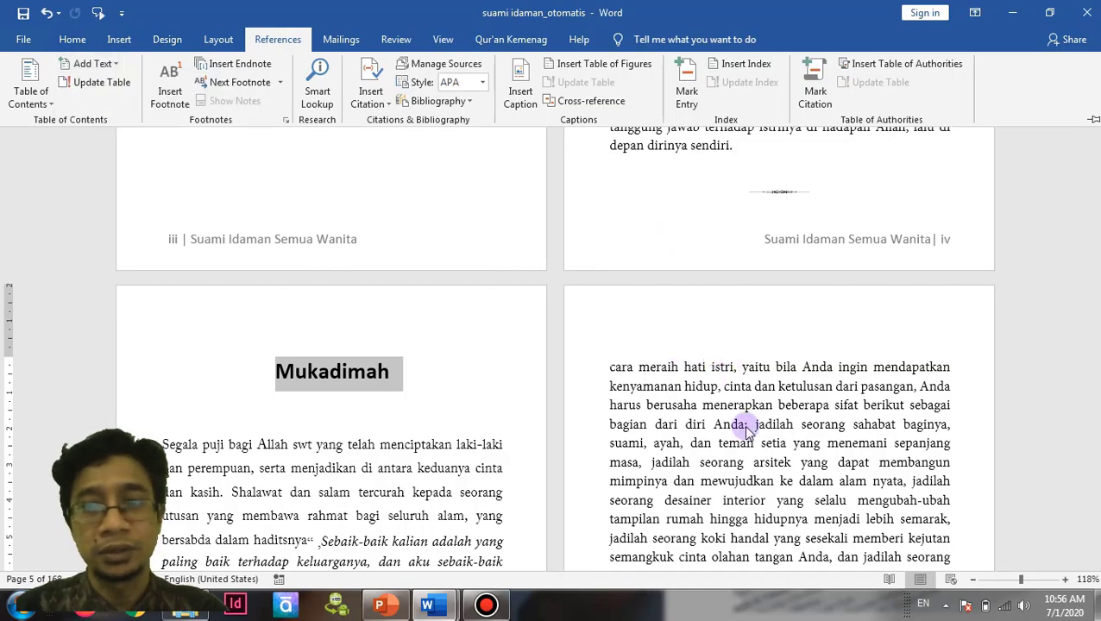
Mark the Pertama chapter title 'Dermawan akan Perasaan dan Harta' as a Level 1 entry.
key(ctrl+F1)
scroll(747, 423, down, 10)
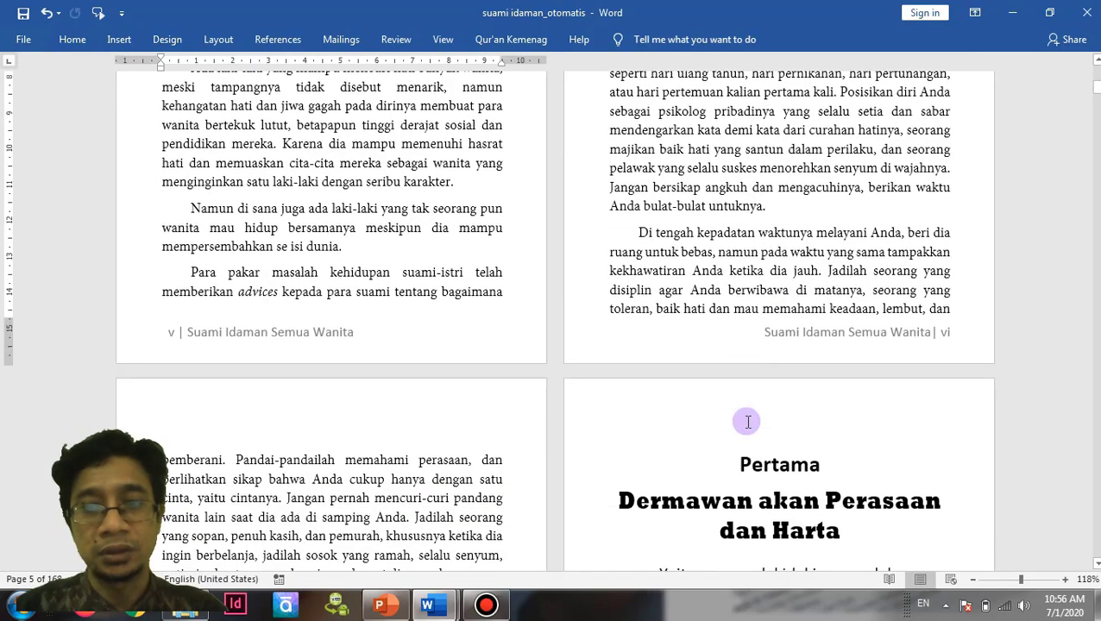
scroll(734, 423, down, 2)
scroll(718, 426, down, 2)
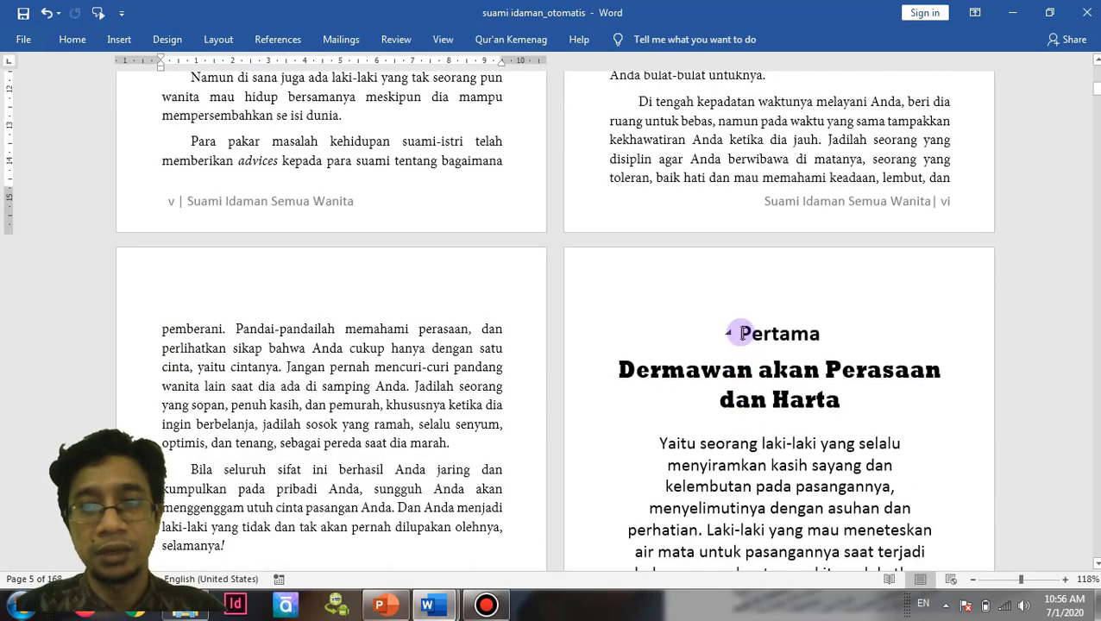
drag(741, 332, 849, 405)
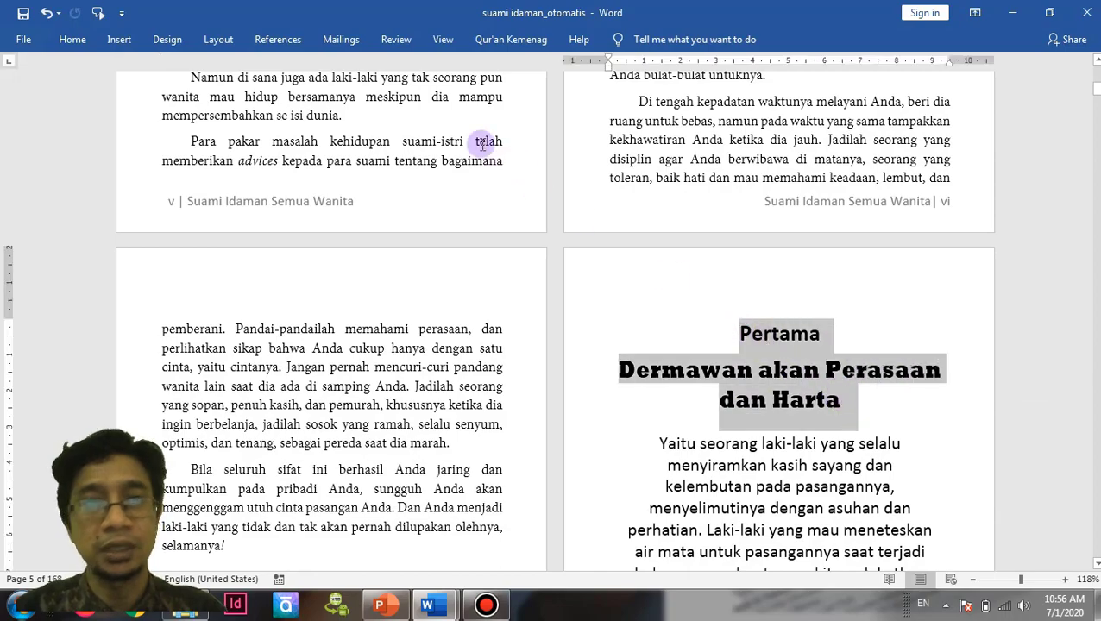
click(285, 39)
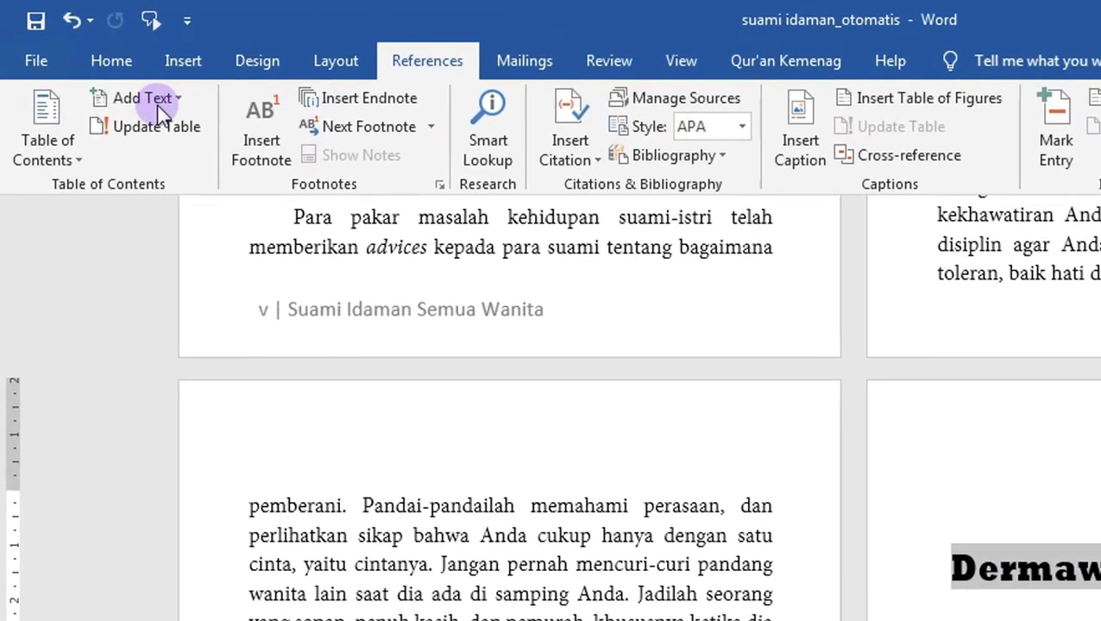
click(151, 97)
click(162, 164)
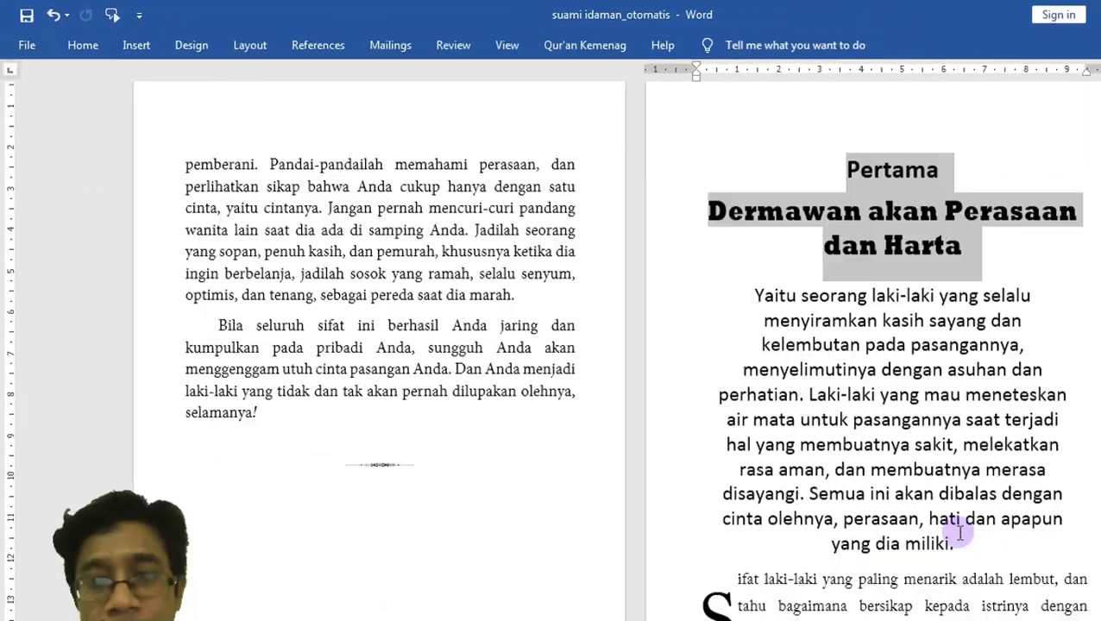
Mark the 'Sabun dalam Plastik' subheading as a Level 2 contents entry.
scroll(841, 462, down, 5)
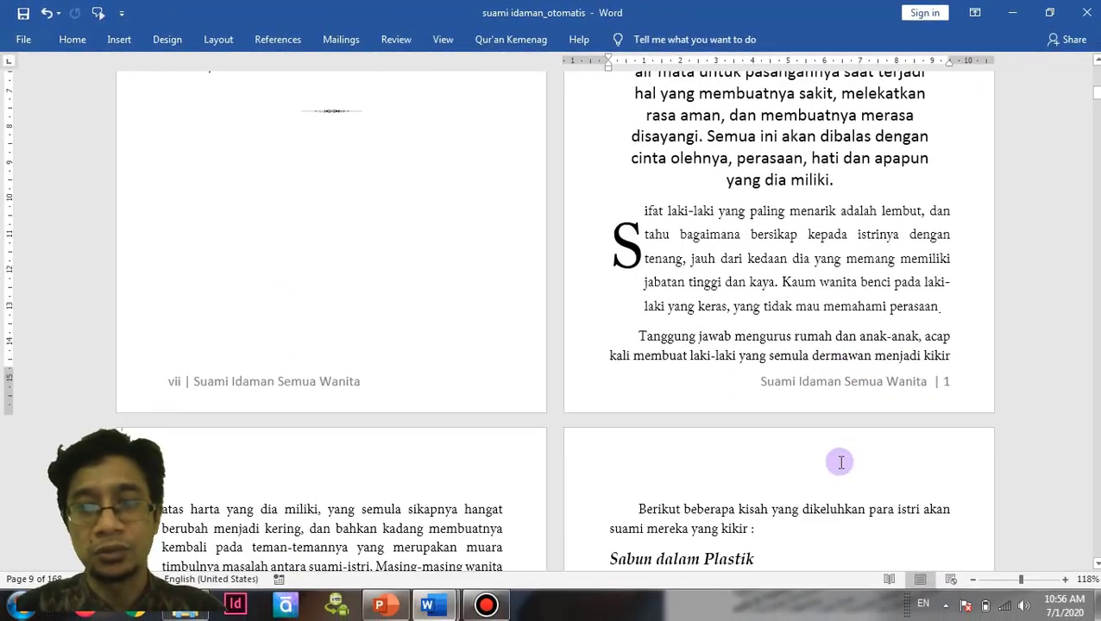
scroll(841, 460, down, 5)
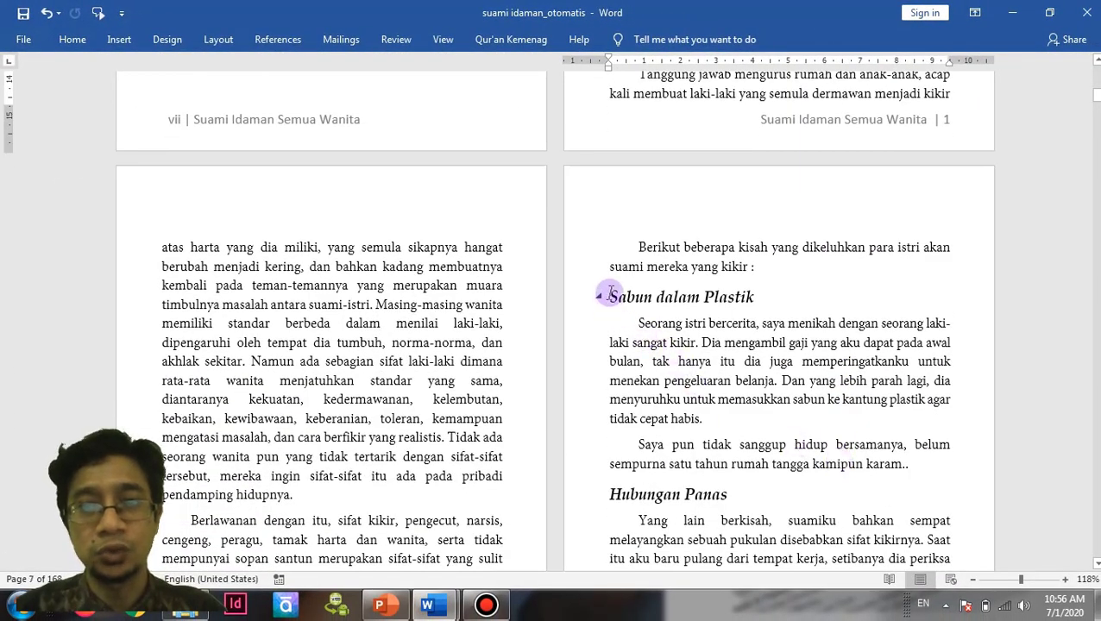
drag(604, 296, 767, 299)
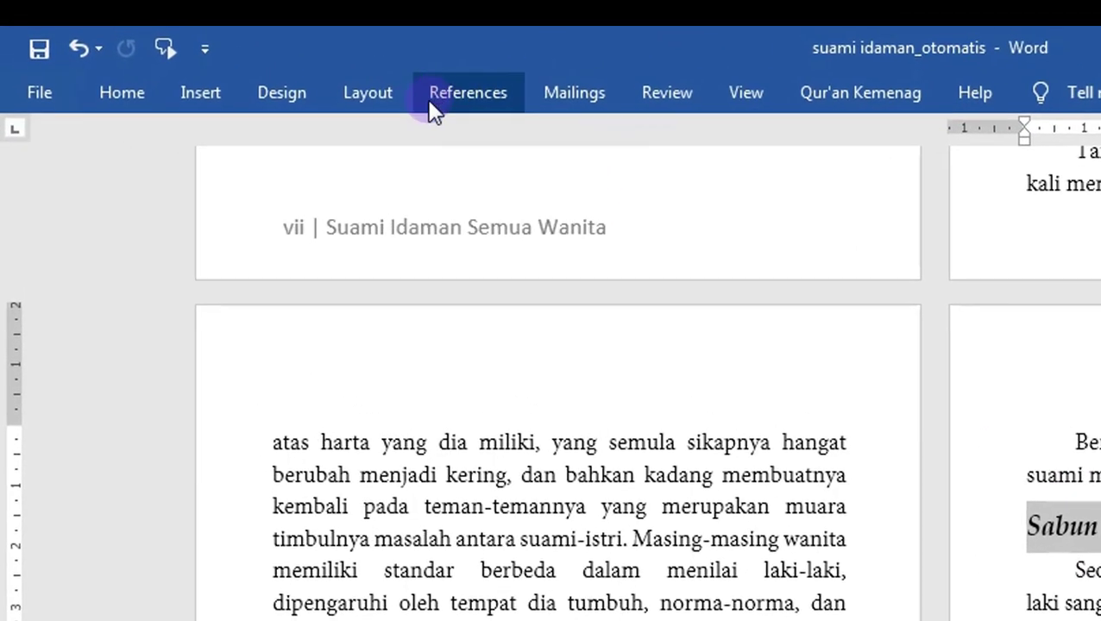
click(265, 40)
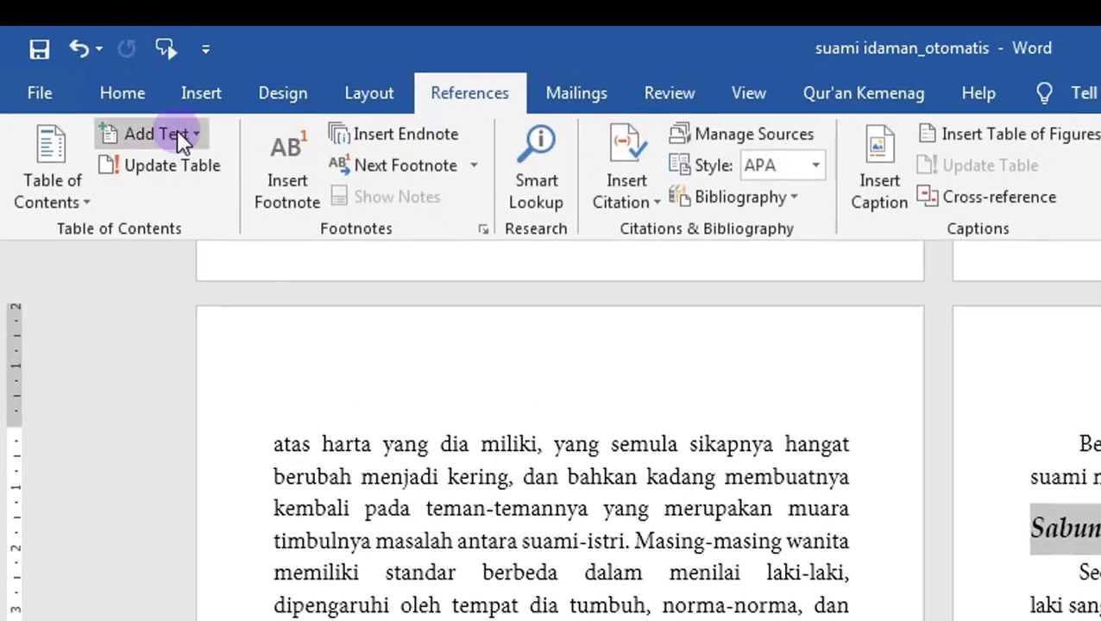
click(176, 131)
click(164, 235)
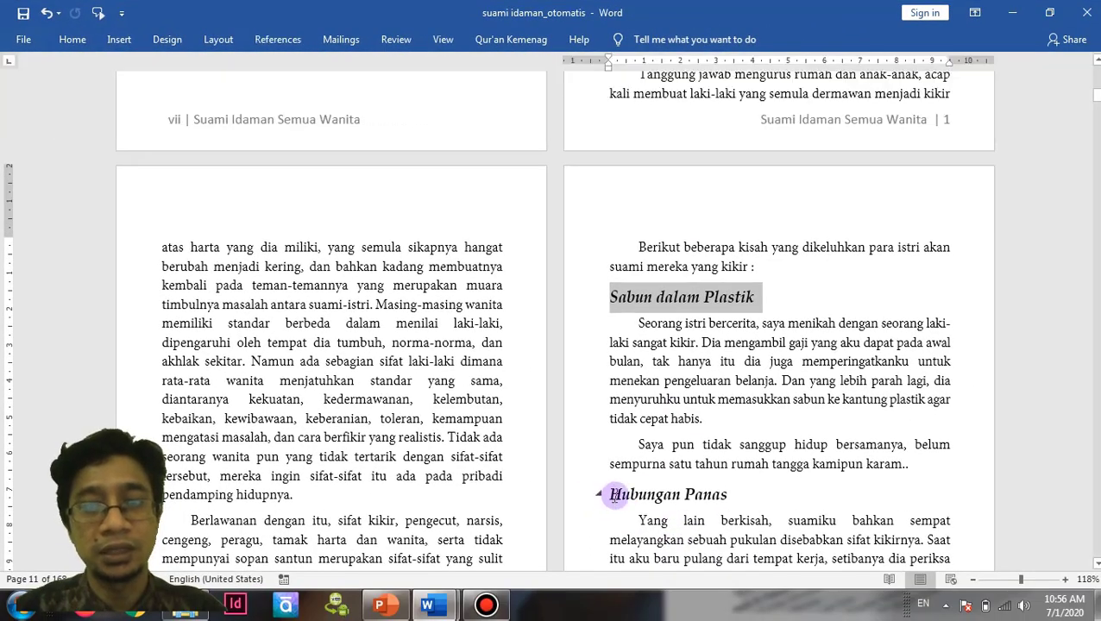
Mark the 'Hubungan Panas' subheading as a Level 2 contents entry.
drag(612, 495, 744, 498)
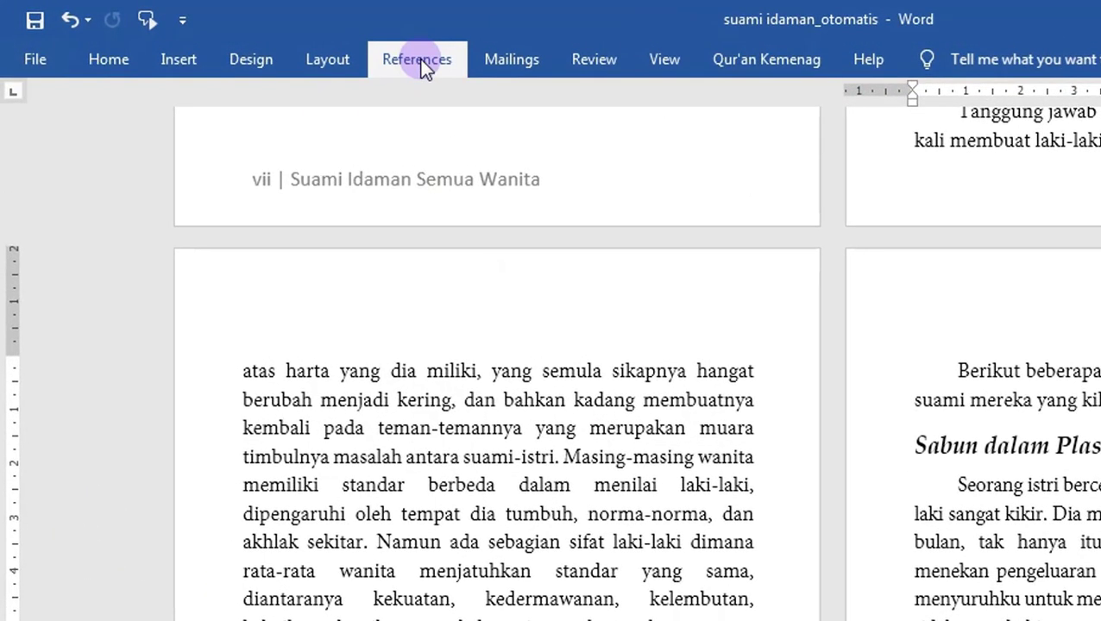
click(278, 40)
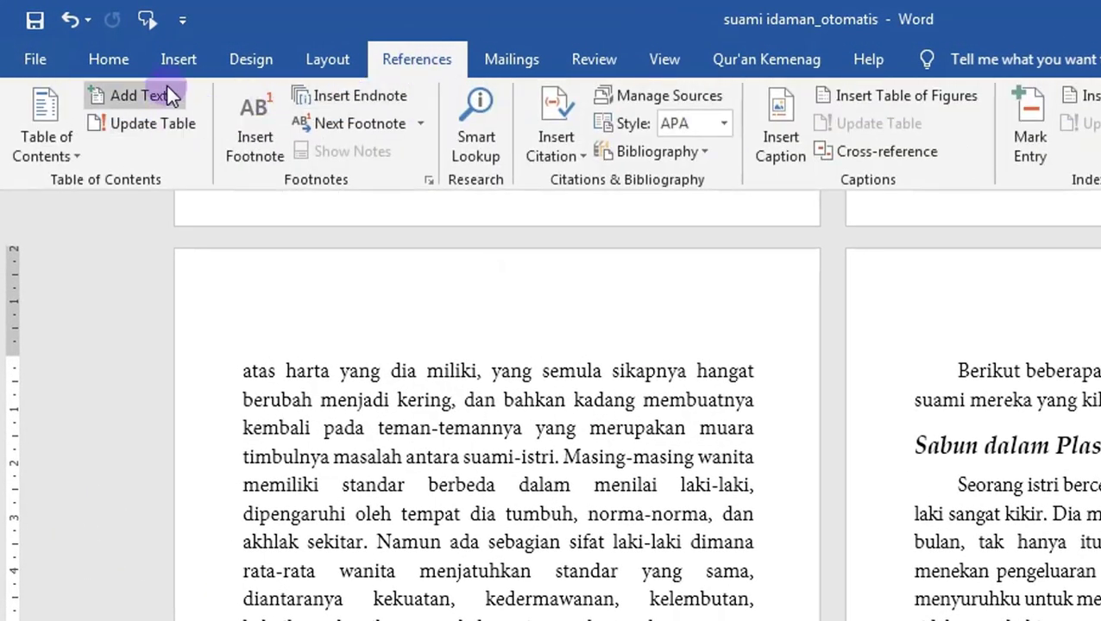
click(167, 88)
click(162, 180)
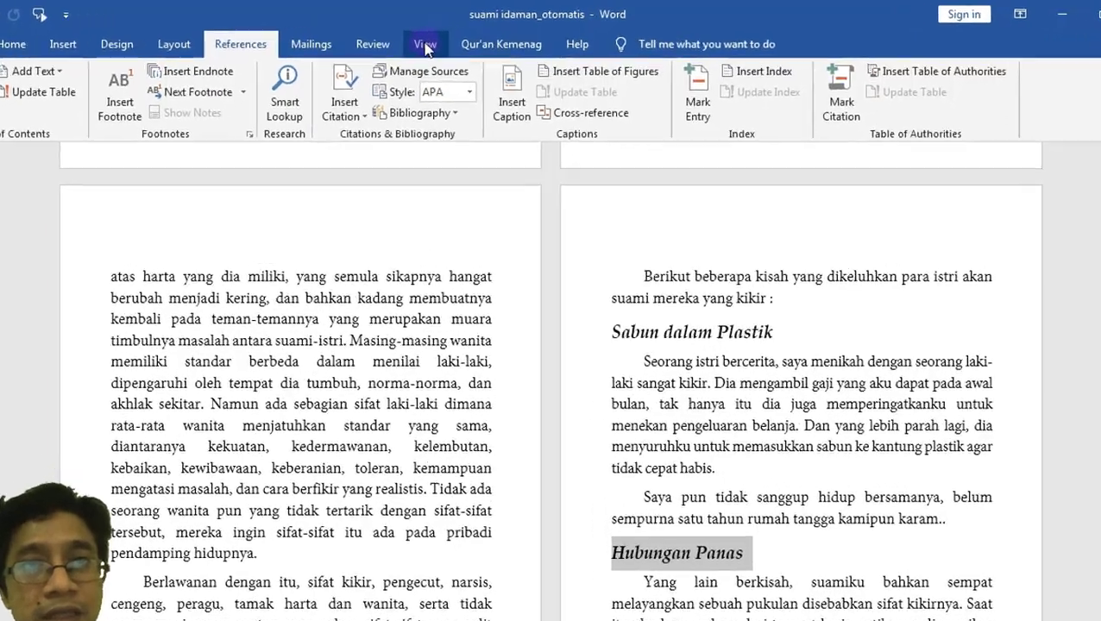
Browse the marked headings in the Navigation Pane's Headings list, then close it.
click(426, 47)
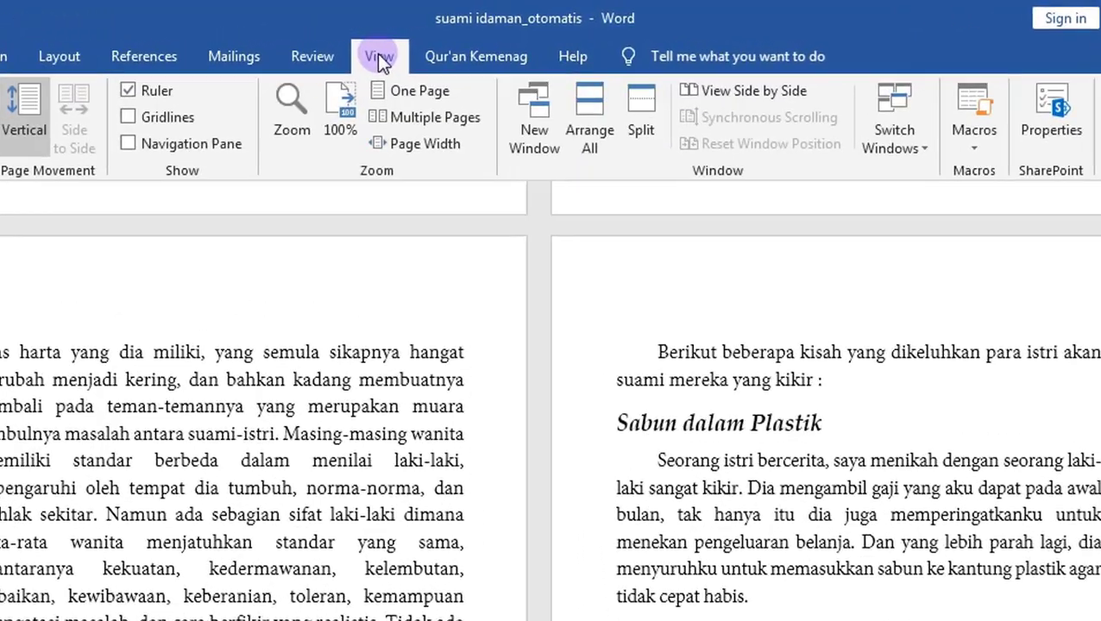
click(155, 155)
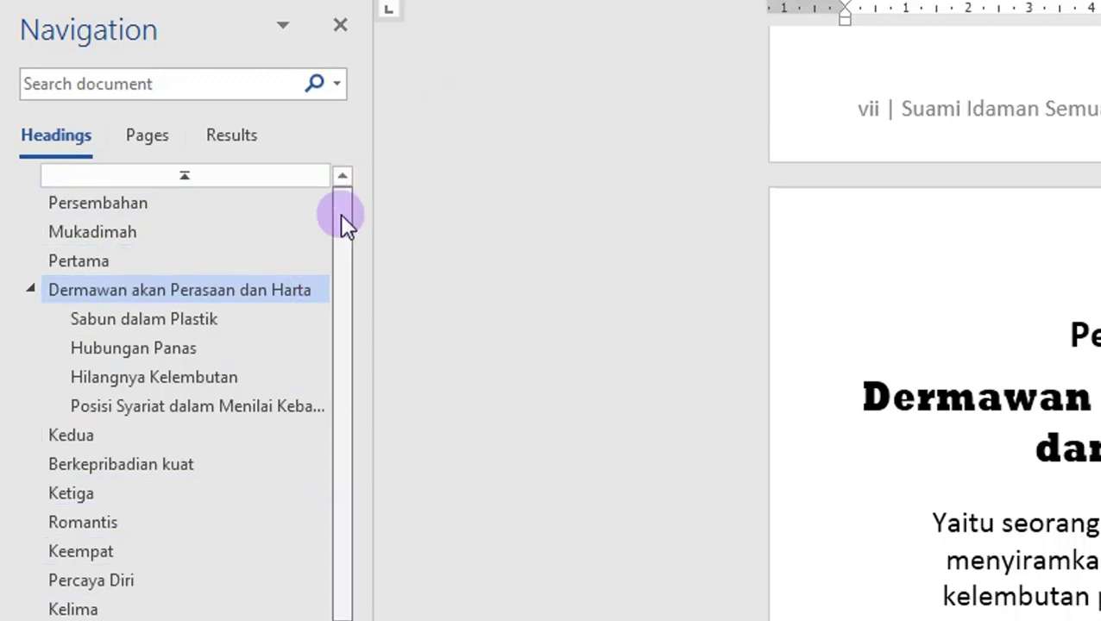
drag(340, 213, 346, 473)
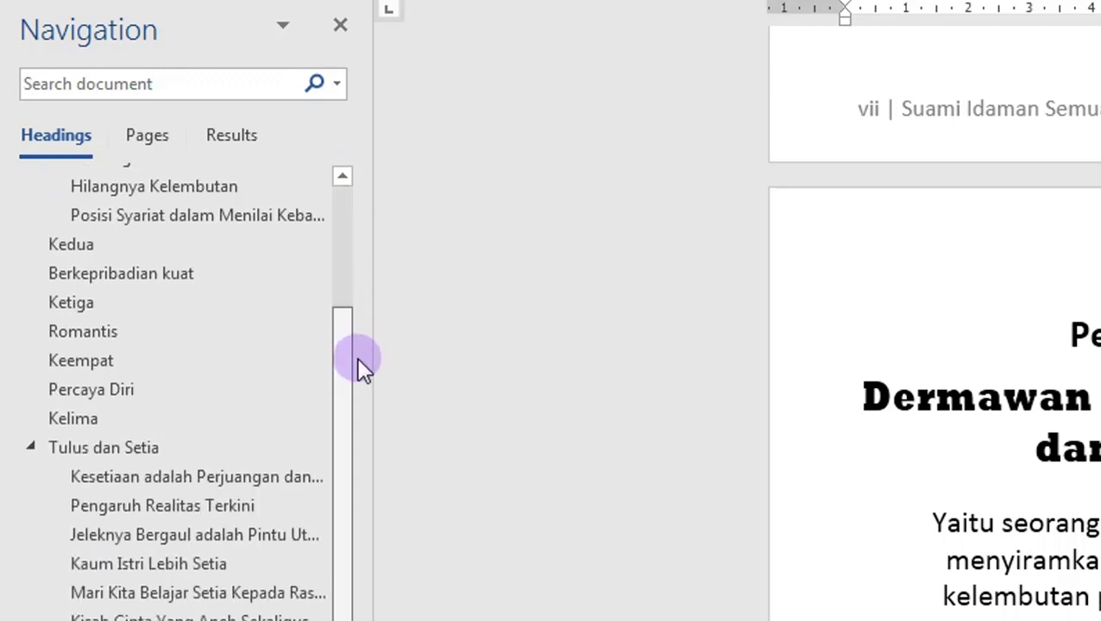
drag(334, 523, 334, 196)
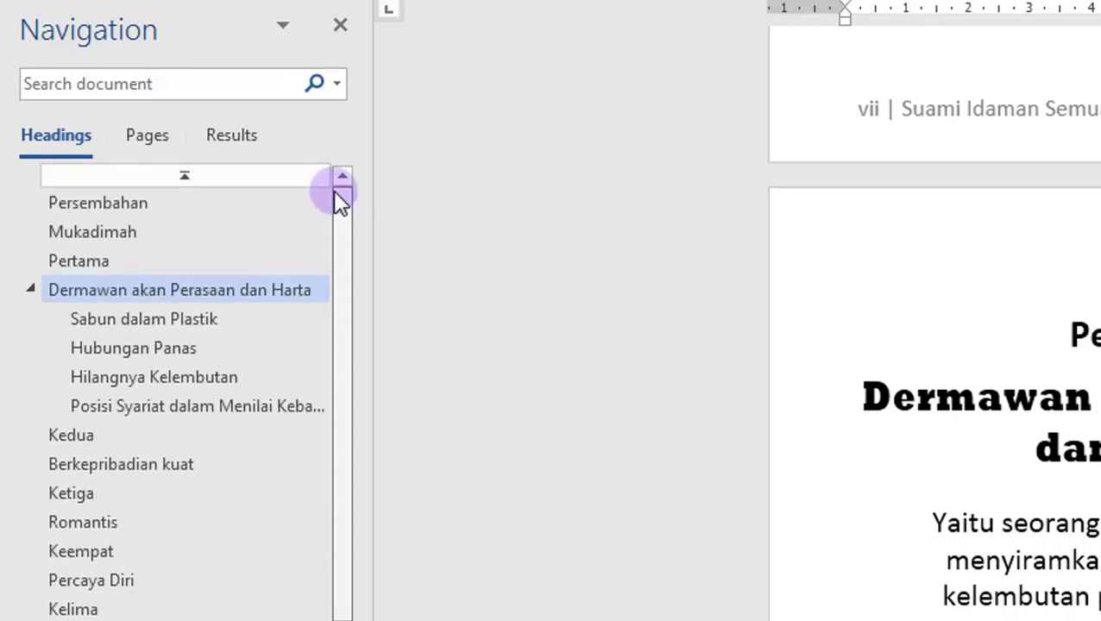
click(340, 24)
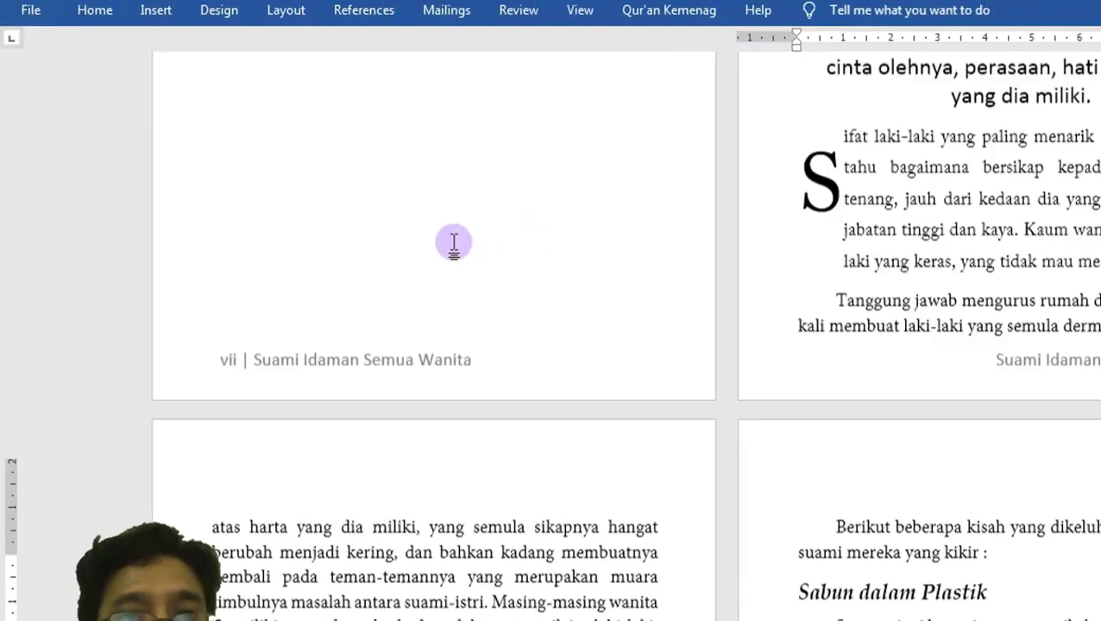
scroll(347, 218, up, 5)
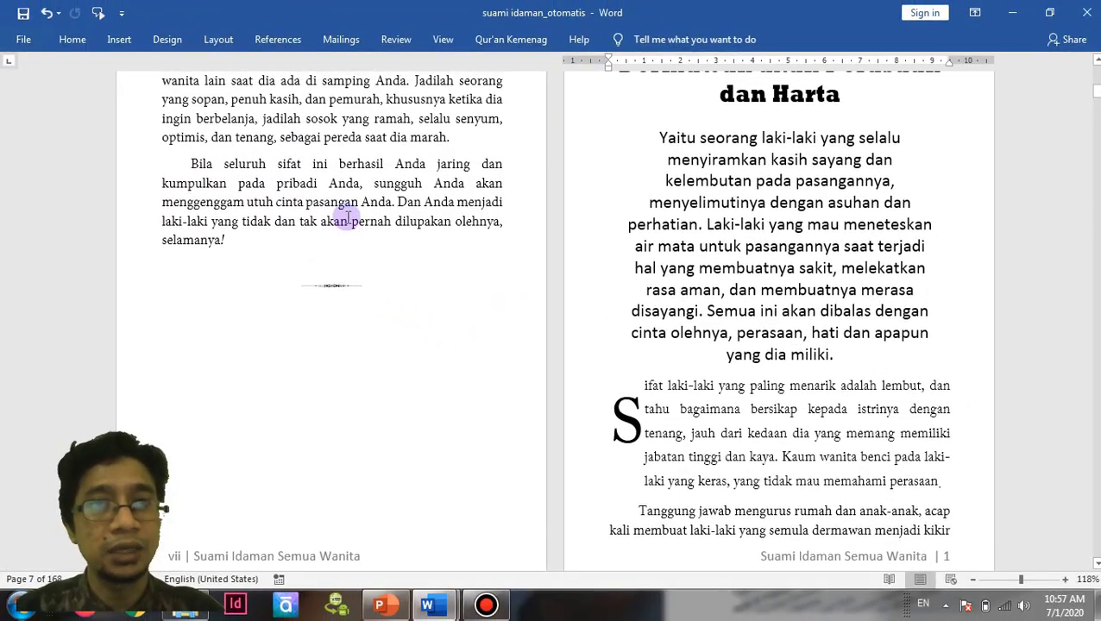
scroll(347, 218, up, 5)
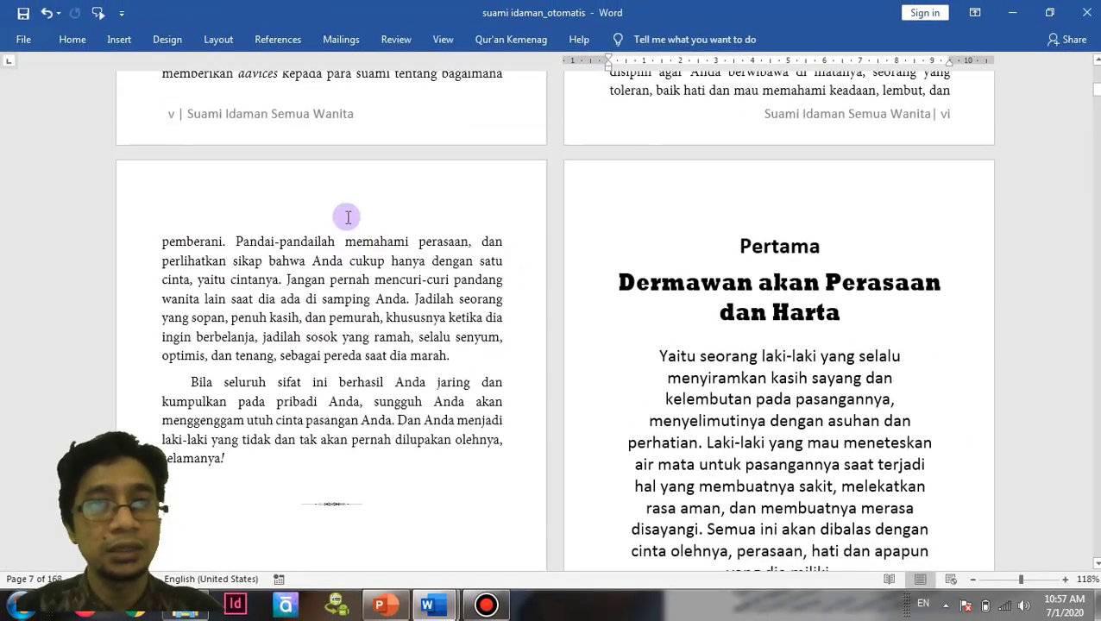
Jump to Persembahan via the Navigation Pane, move up to blank page 3, and close the pane.
click(440, 41)
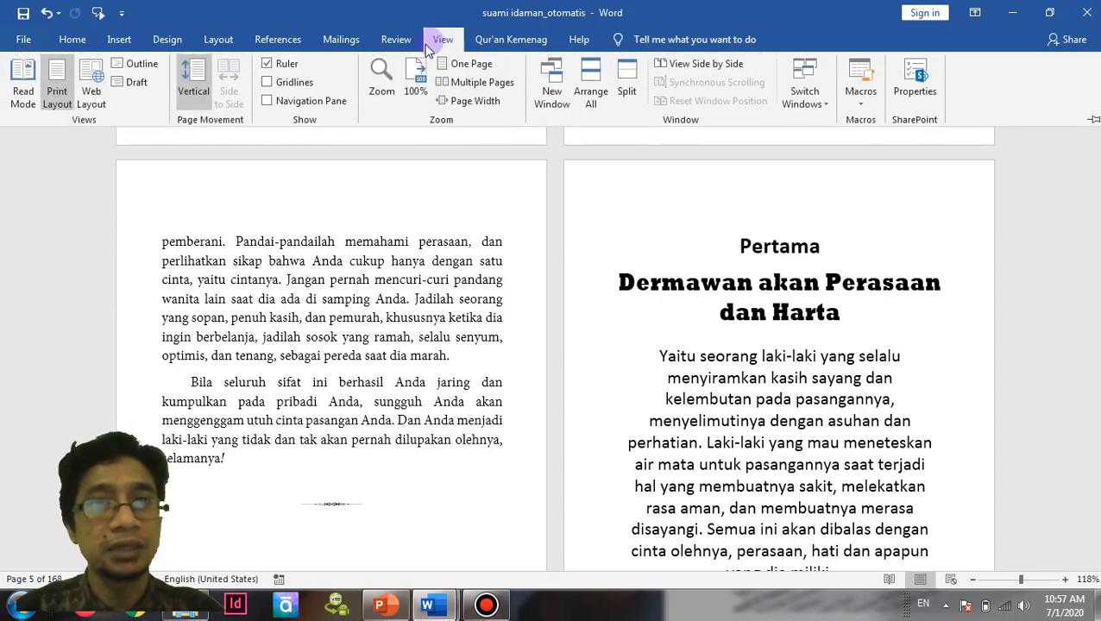
click(346, 105)
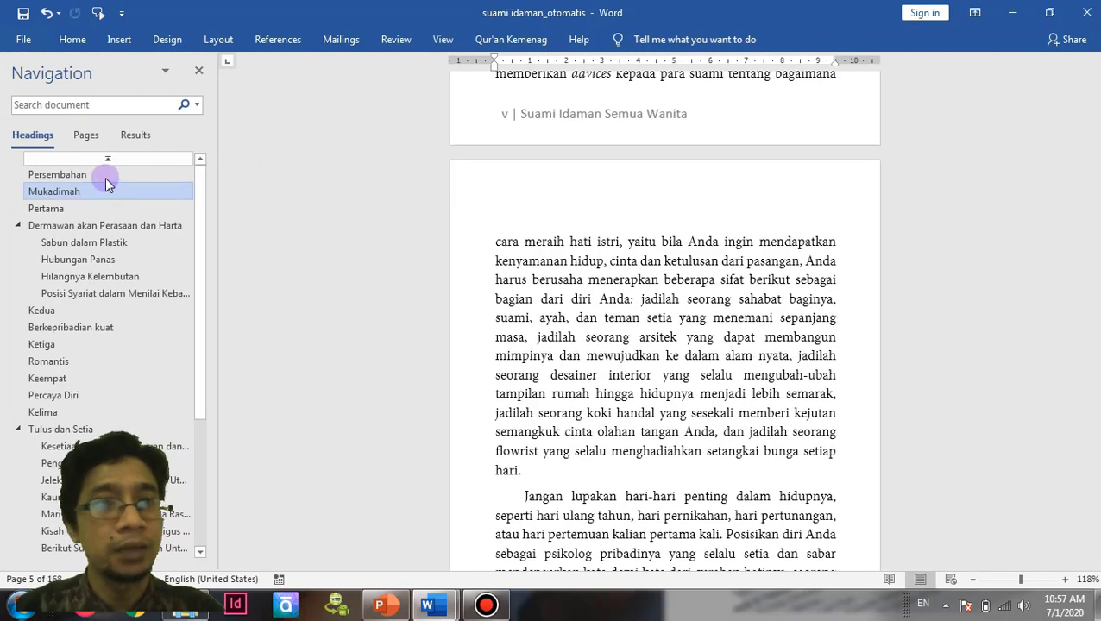
click(57, 175)
scroll(514, 250, up, 1)
scroll(516, 250, up, 4)
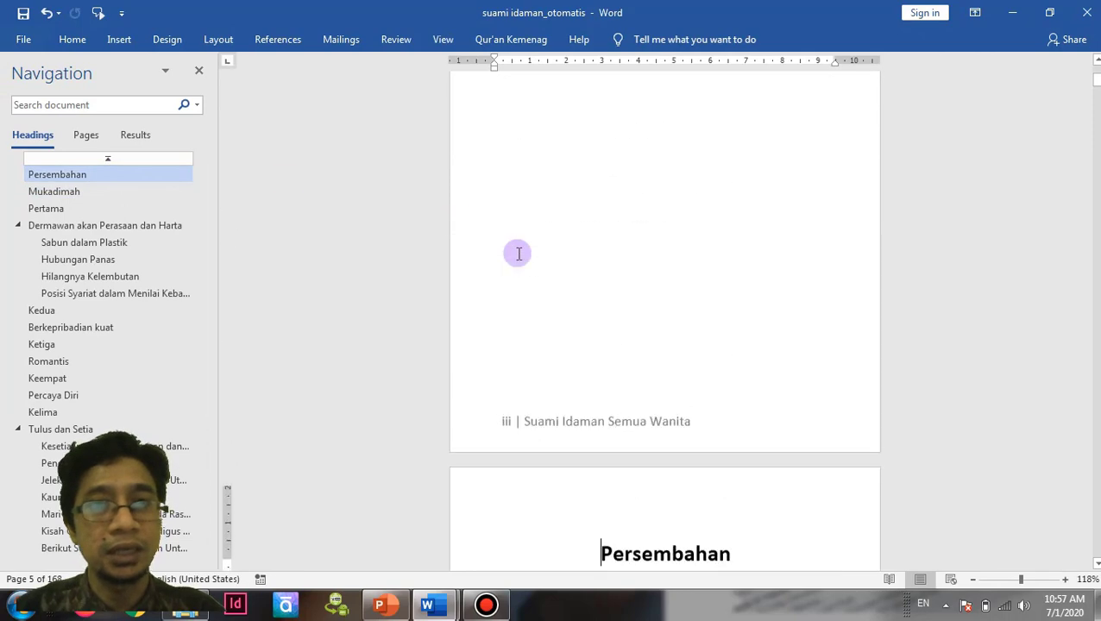
scroll(516, 251, up, 5)
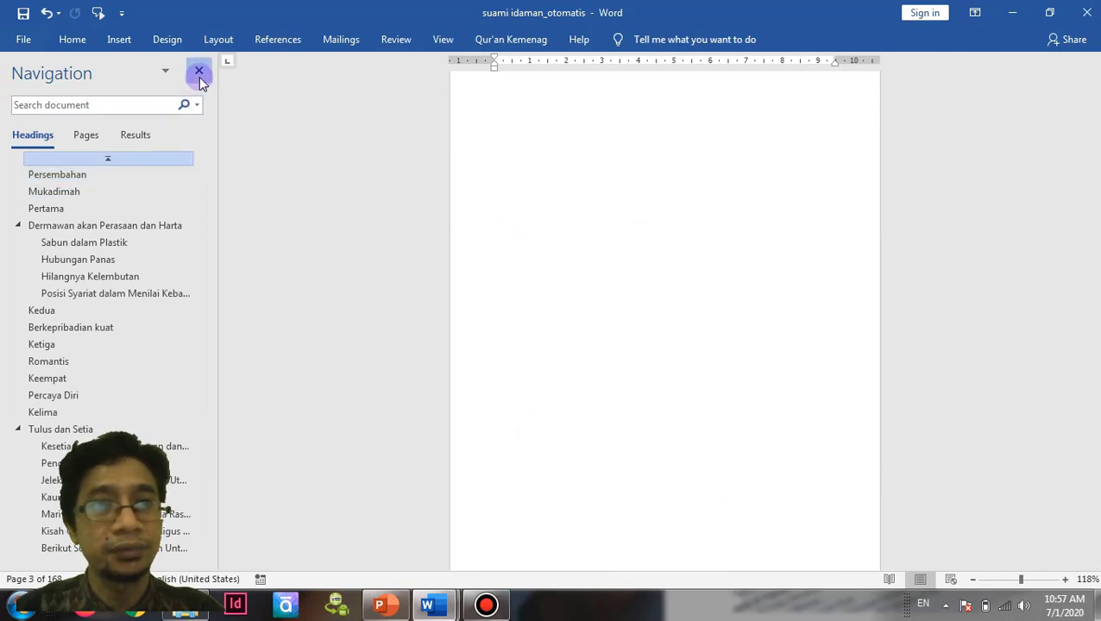
click(198, 71)
scroll(345, 237, up, 3)
Insert Automatic Table 1 on blank page 3 ahead of Persembahan, then collapse the ribbon.
click(345, 237)
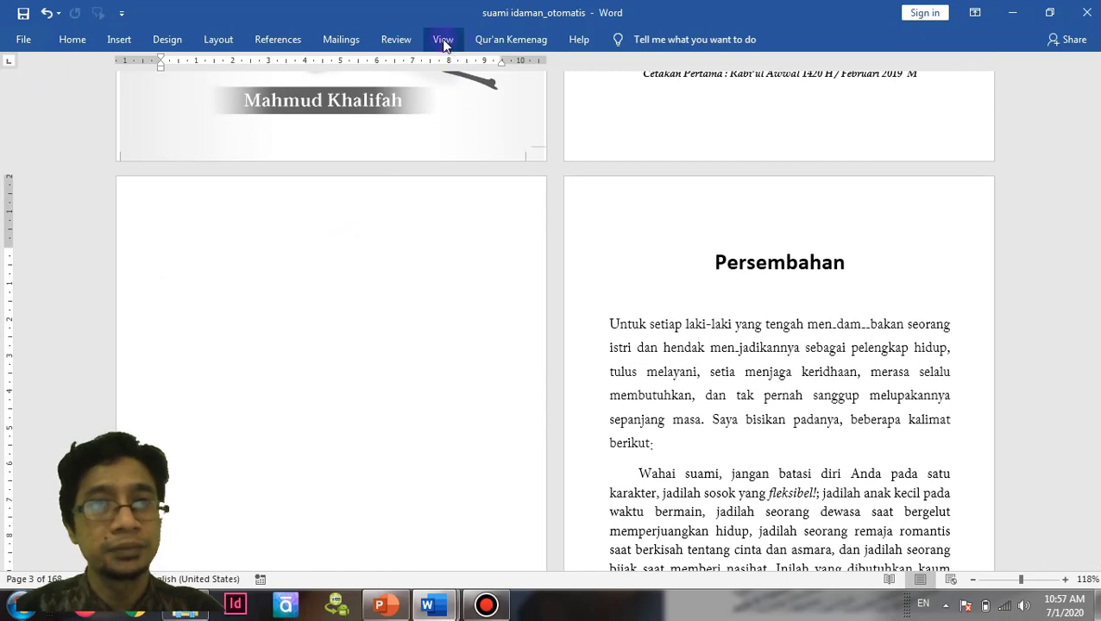
click(292, 41)
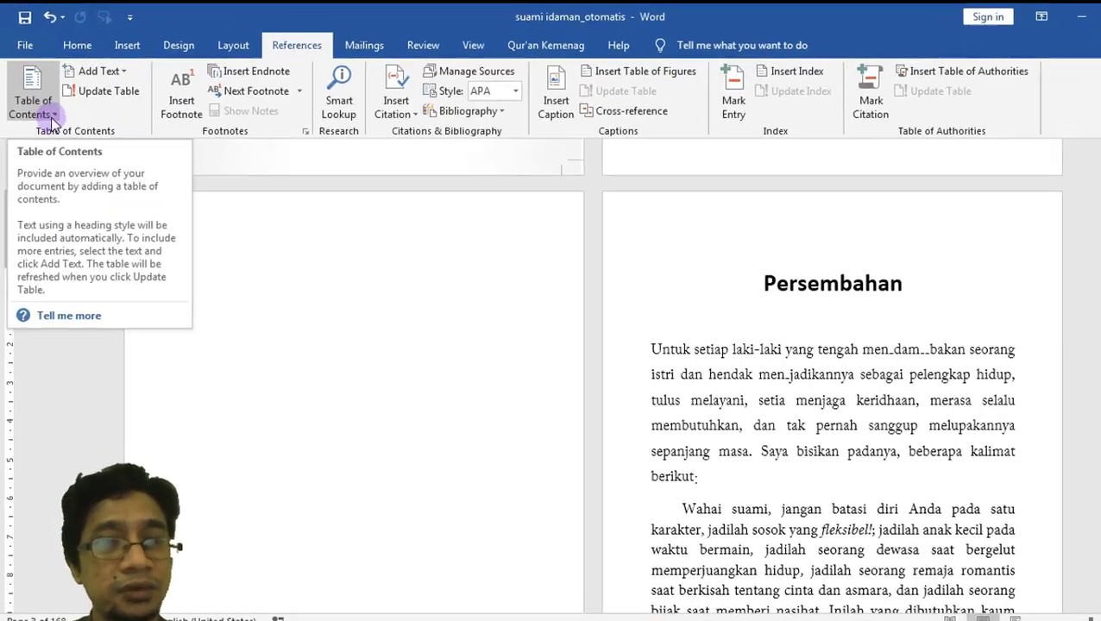
click(50, 107)
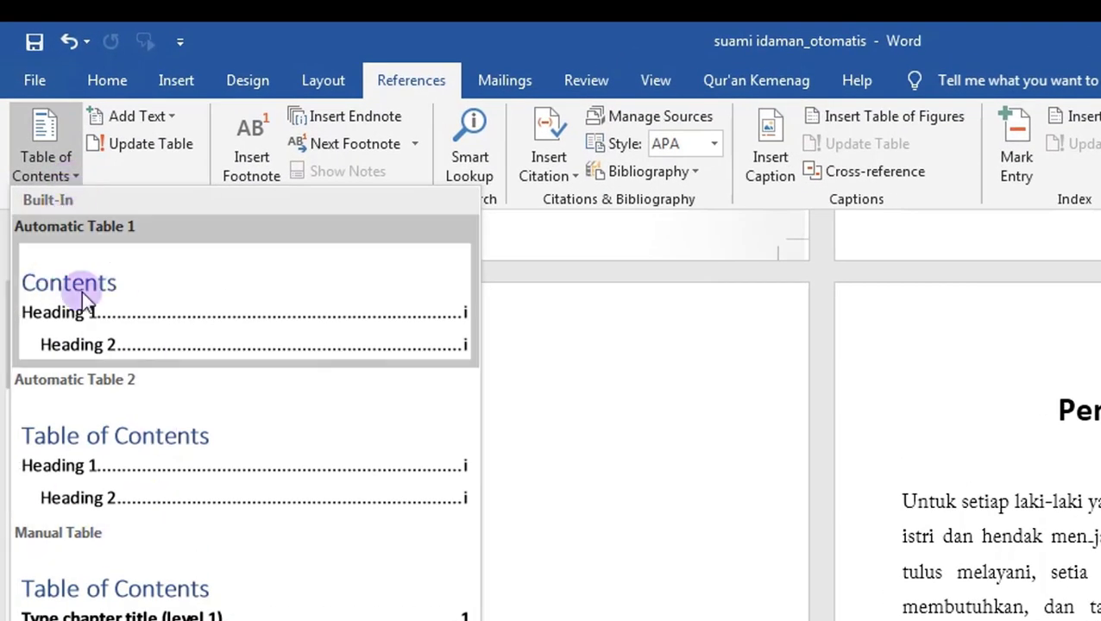
click(143, 303)
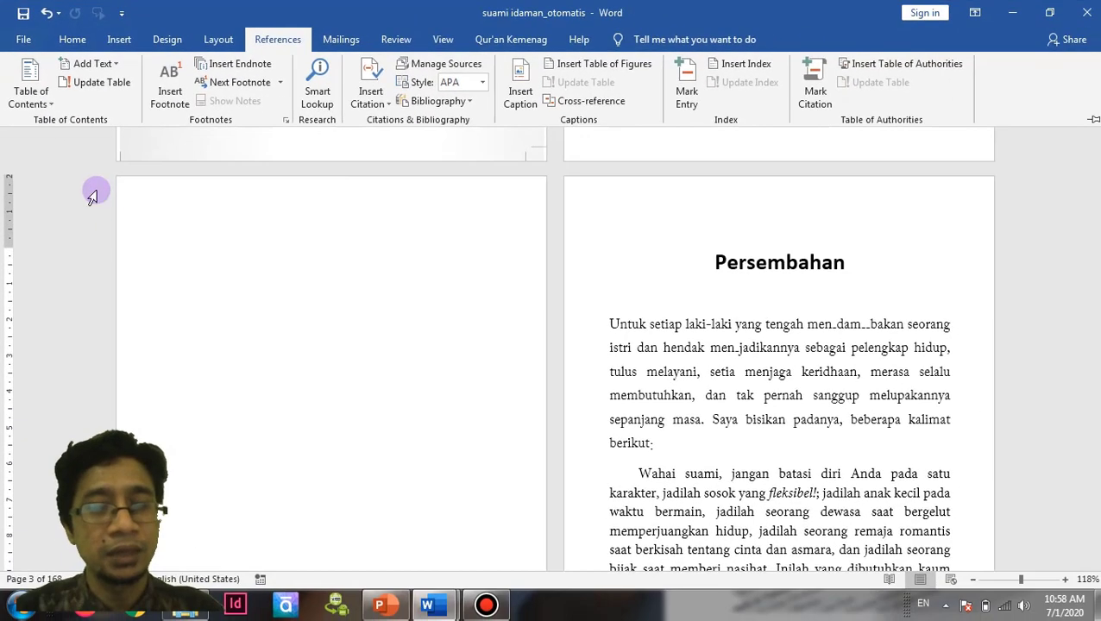
scroll(129, 207, down, 1)
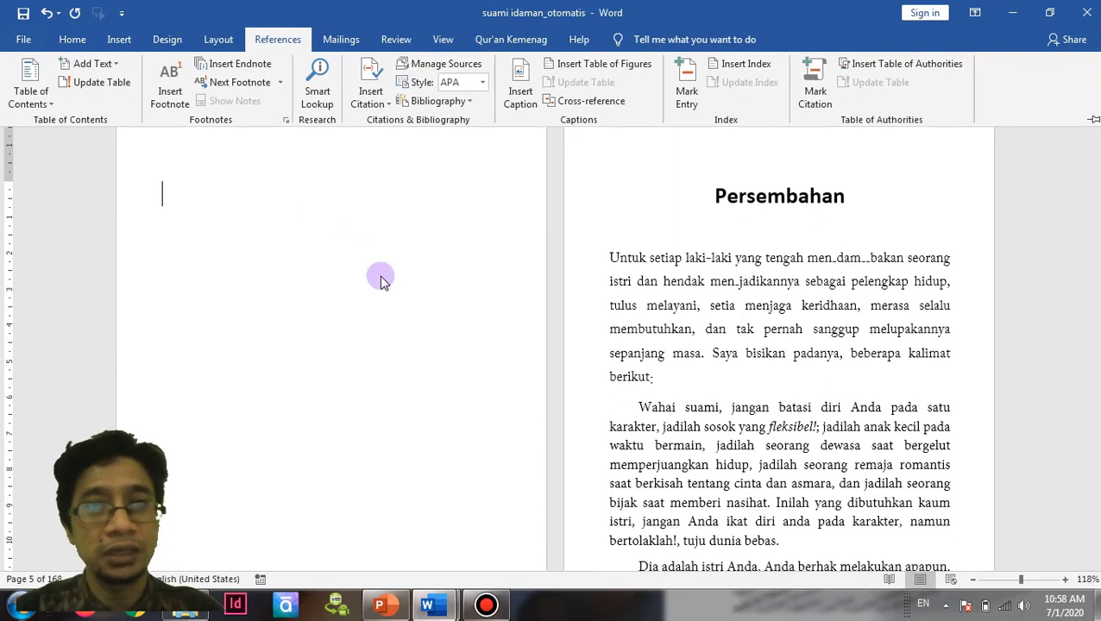
key(ctrl+F1)
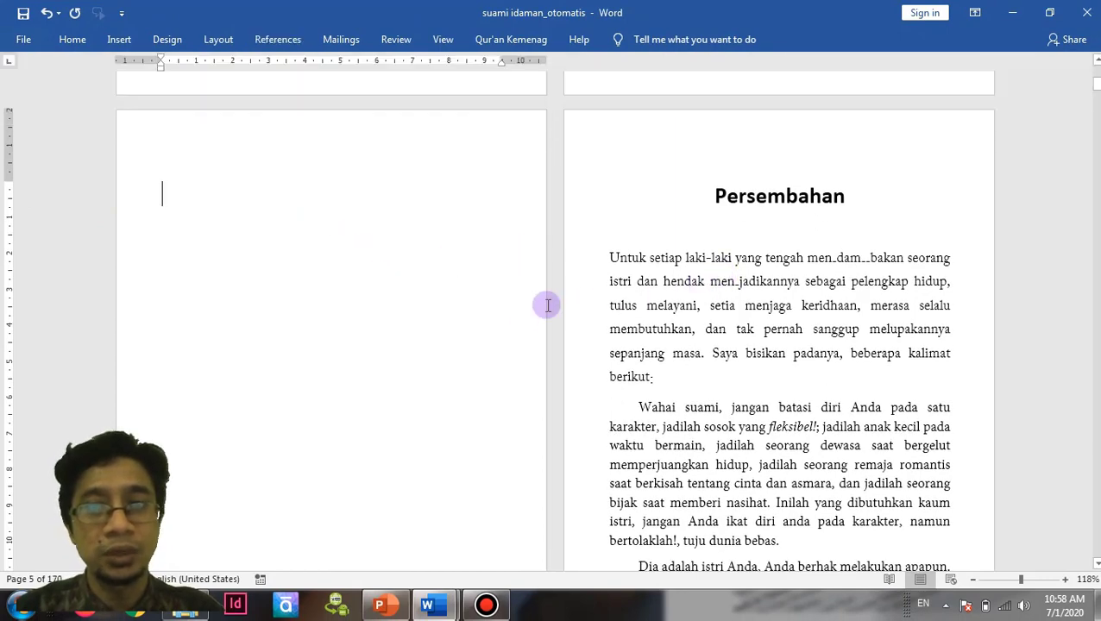
scroll(535, 309, up, 3)
scroll(523, 312, up, 3)
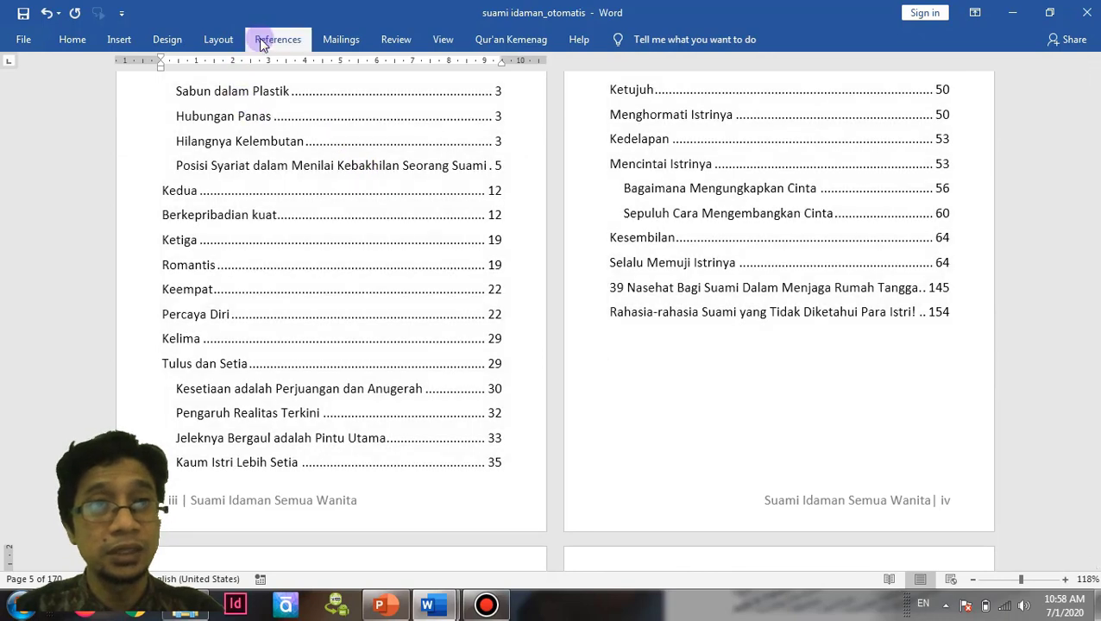
Replace the table's 'Contents' heading with 'Daftar Isi' and centre it with Ctrl+E.
click(259, 38)
click(111, 66)
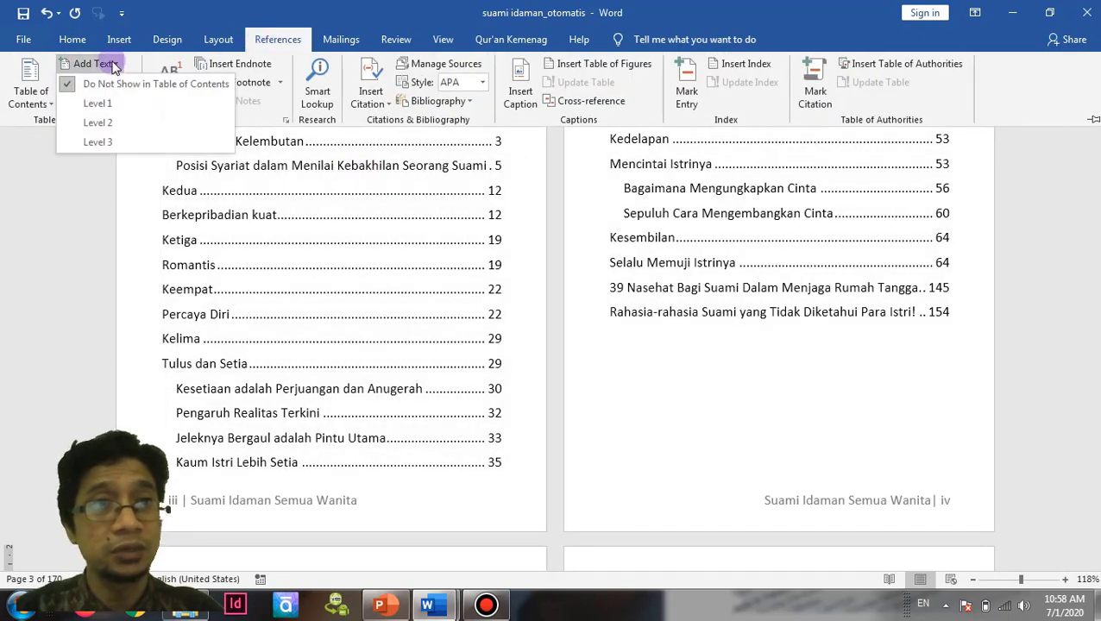
click(302, 201)
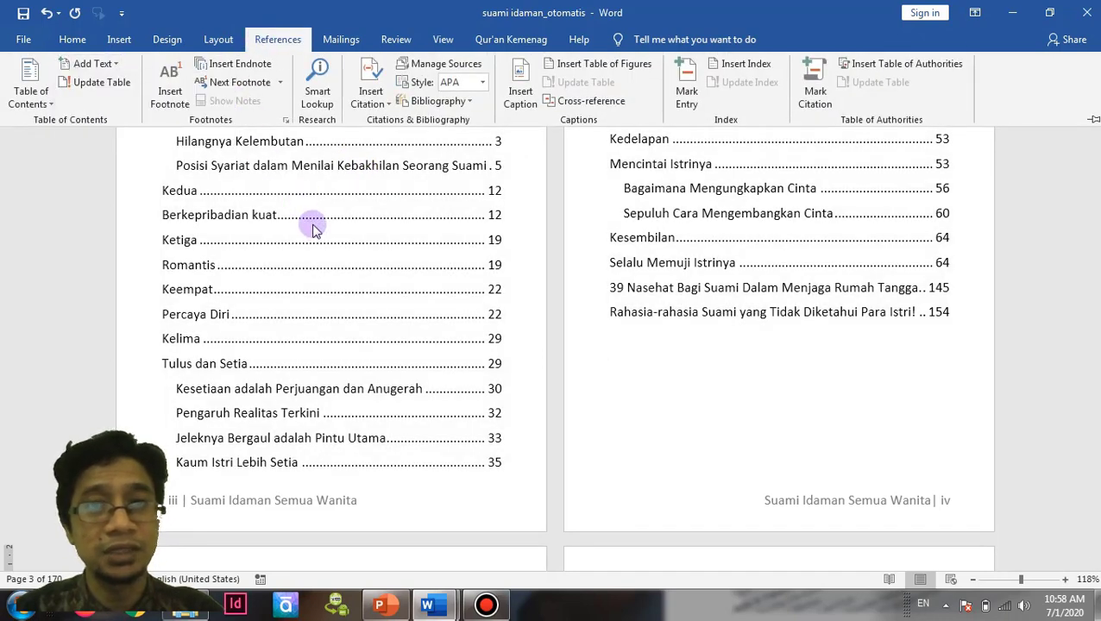
click(320, 227)
scroll(334, 214, up, 3)
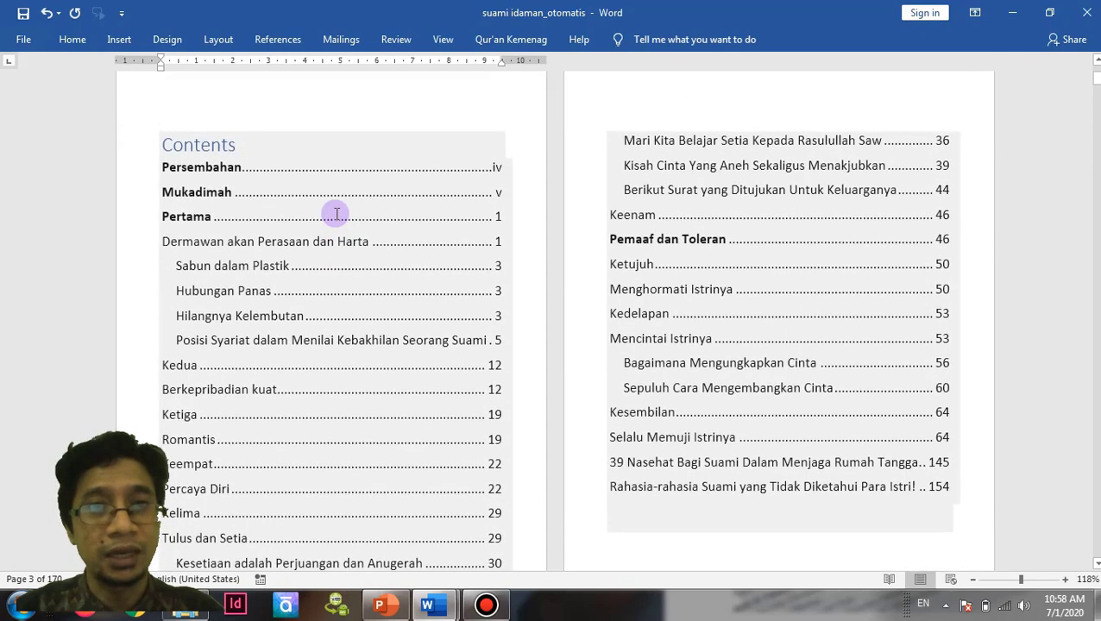
click(152, 145)
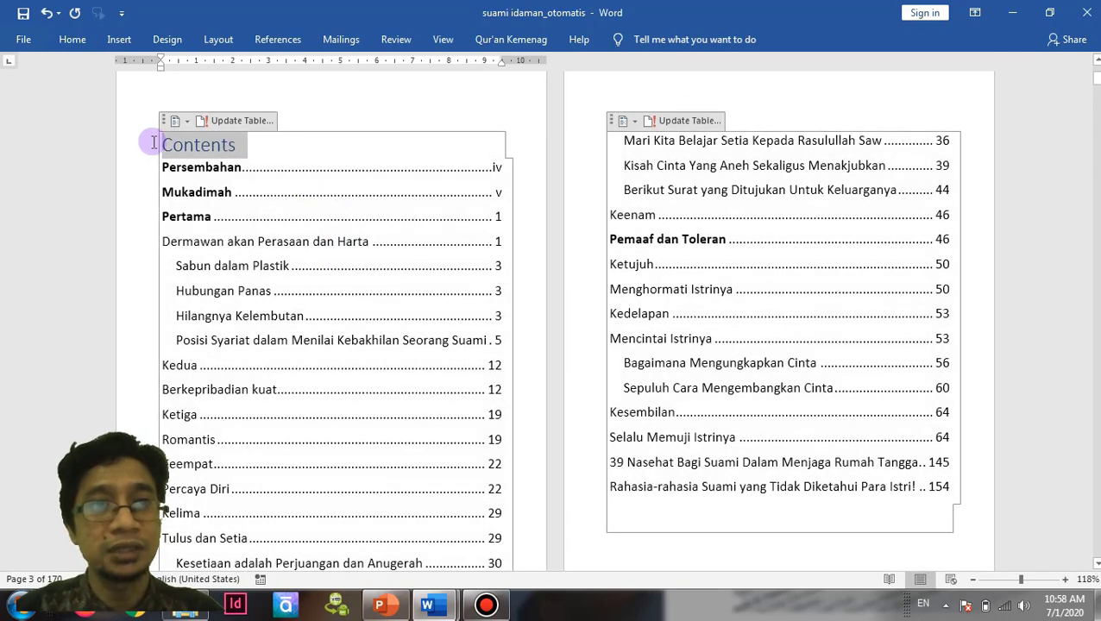
text(Dafta)
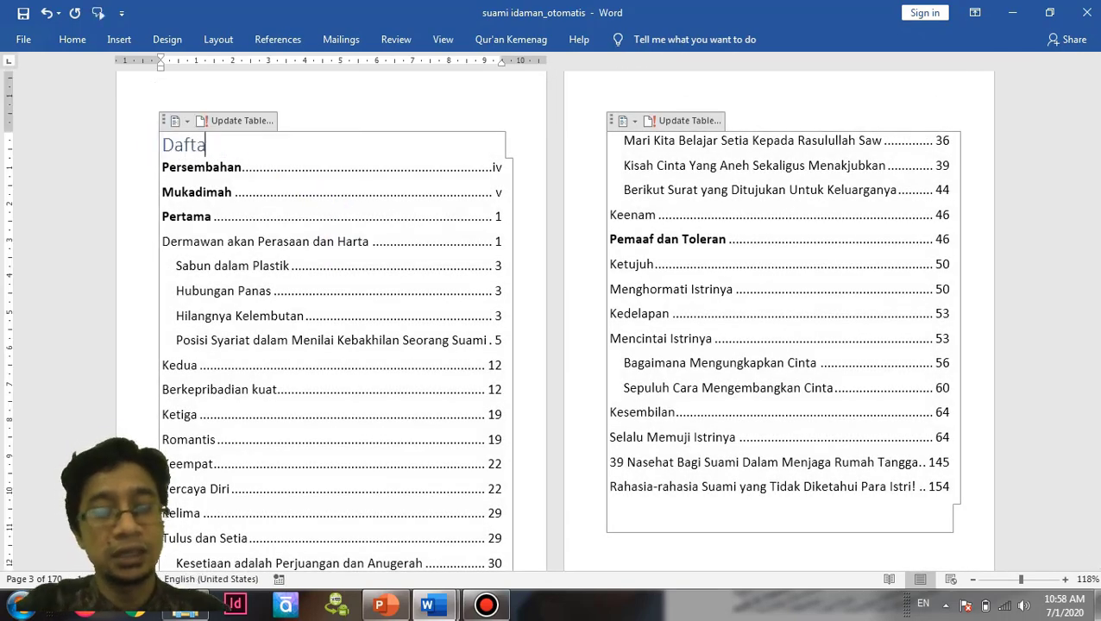
text(r Isi)
key(ctrl+e)
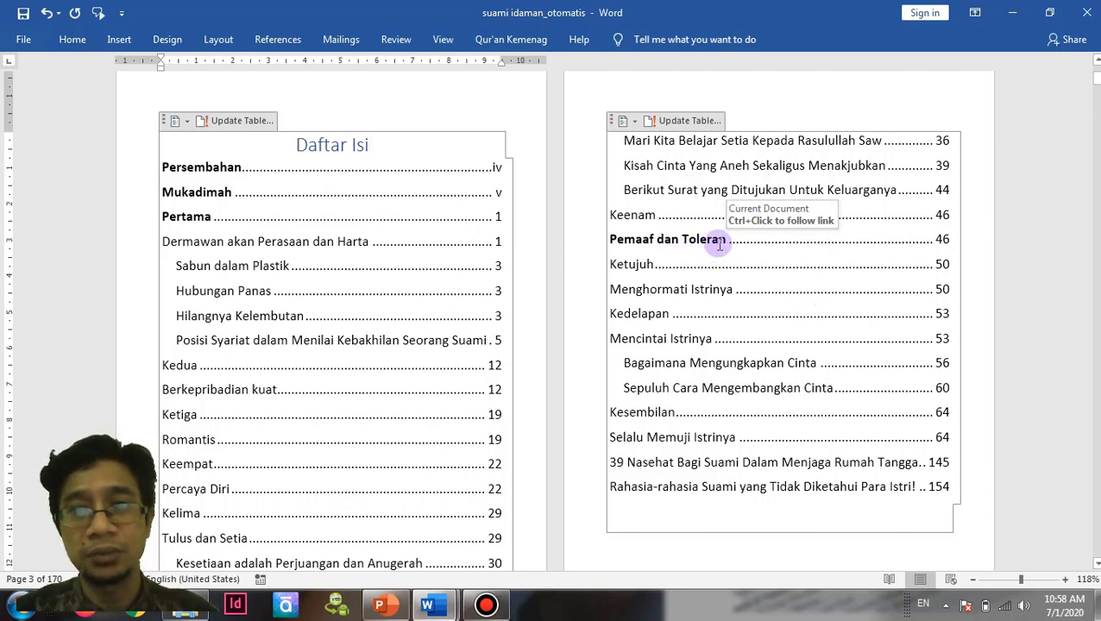
Follow the Persembahan link, then the last entry's link to the page 155 chapter.
click(206, 174)
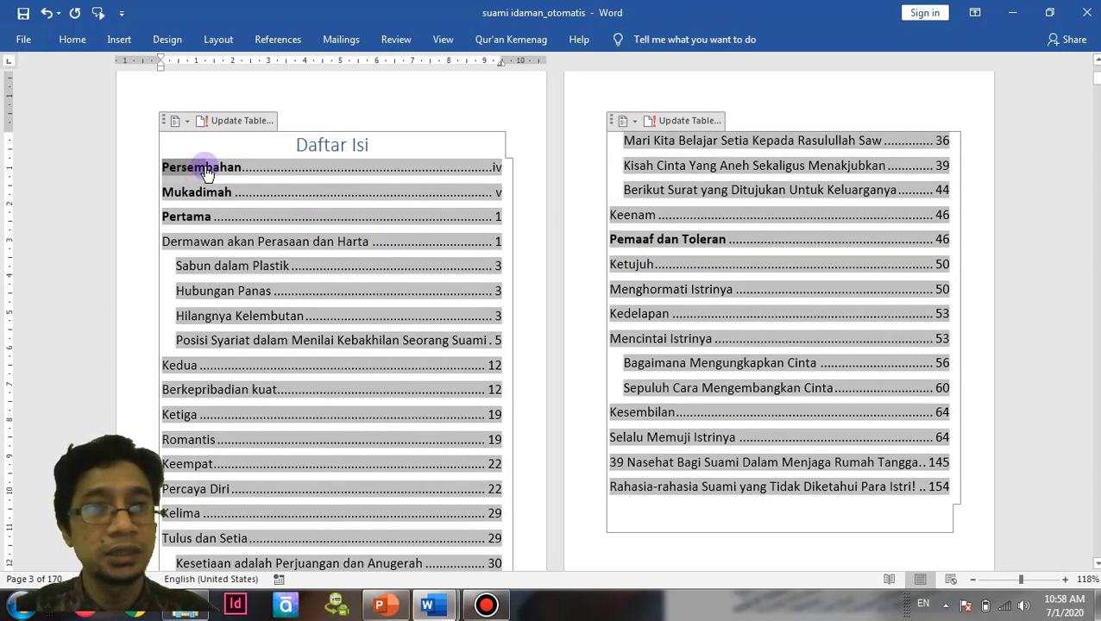
ctrl+click(206, 173)
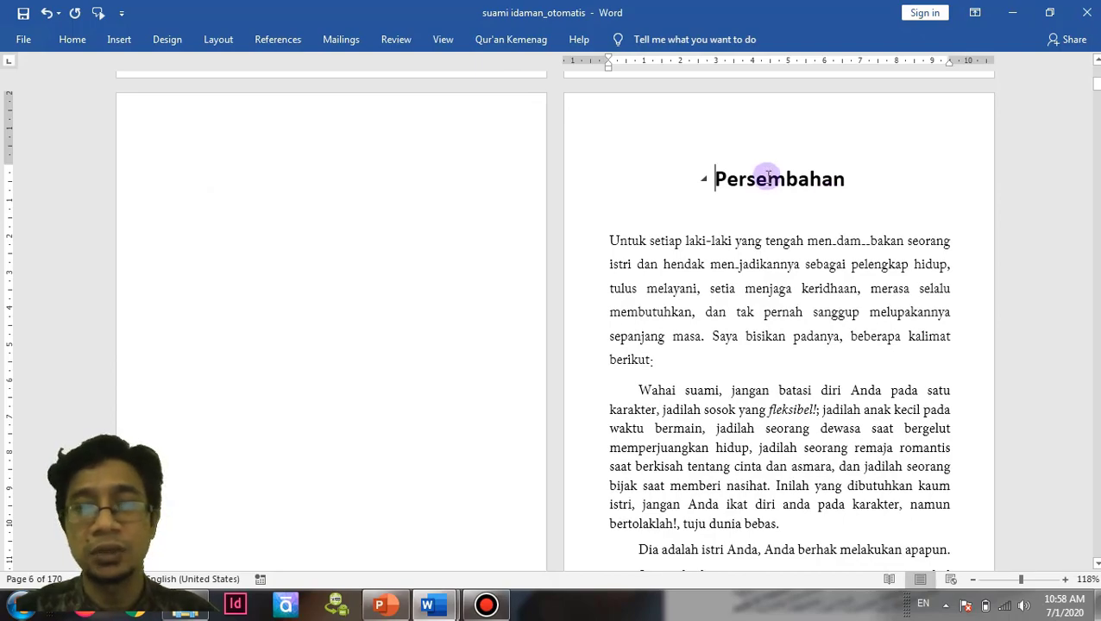
drag(1096, 84, 1096, 79)
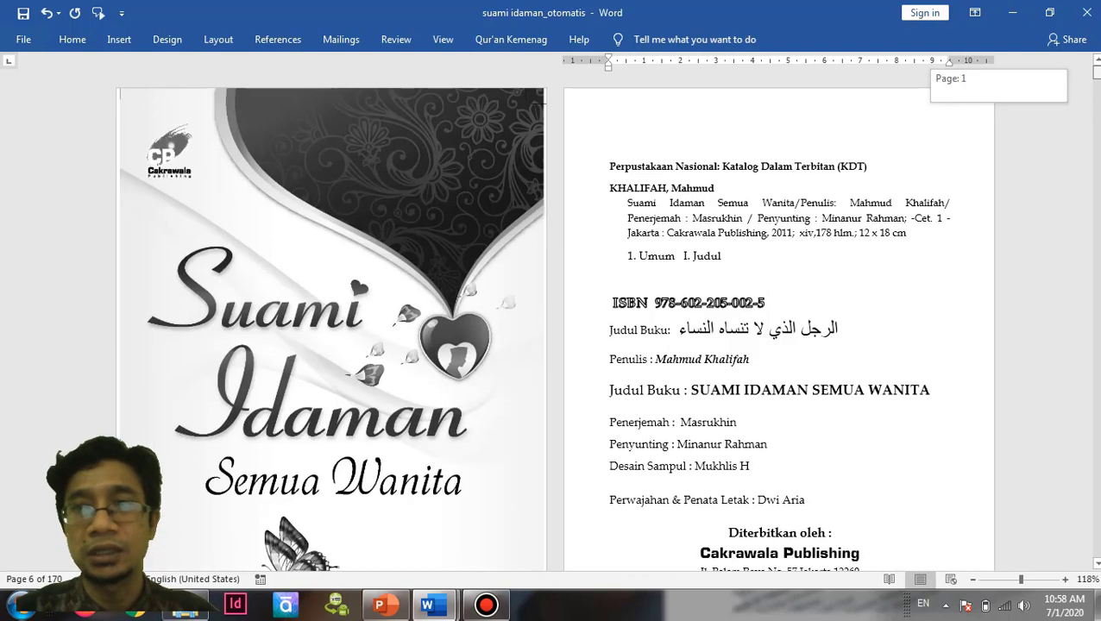
click(747, 424)
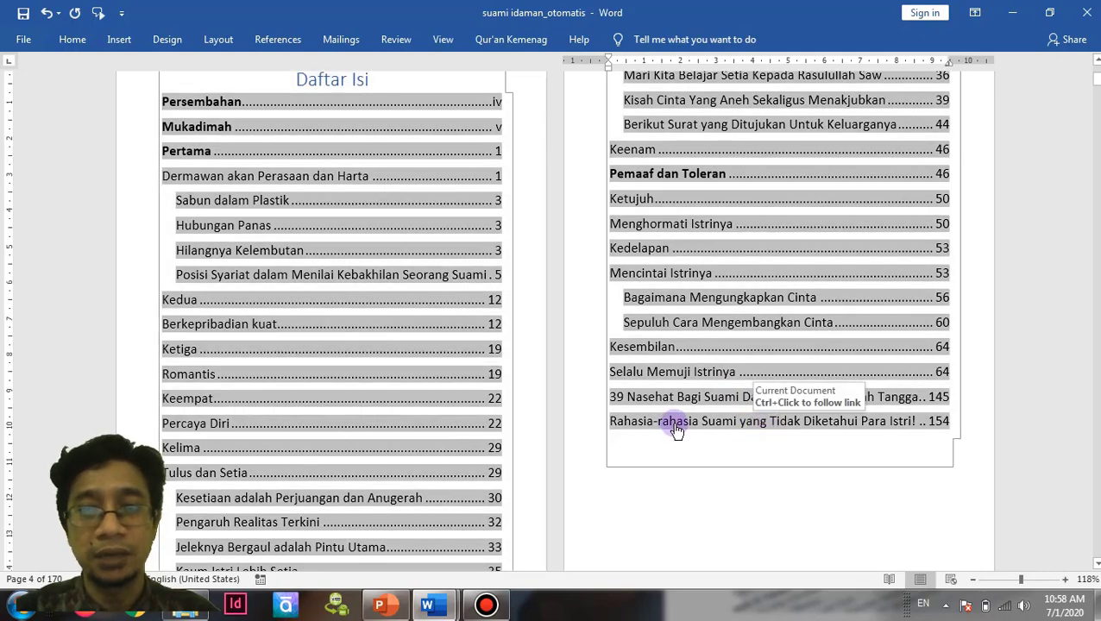
ctrl+click(673, 422)
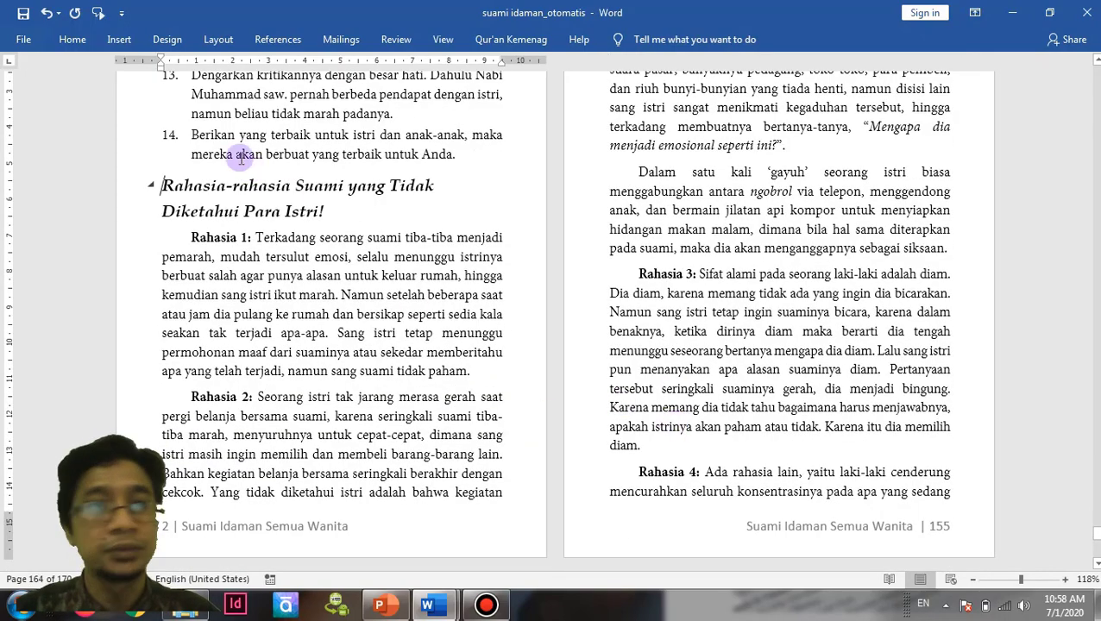